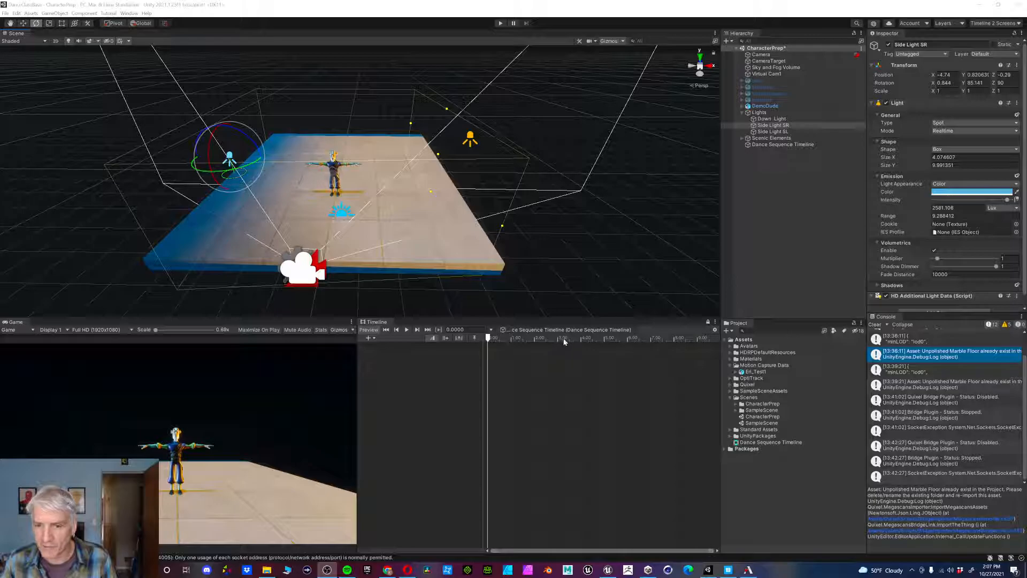
Check the time unit options of the Dance Sequence Timeline and try out its time ruler at different scales.
click(717, 330)
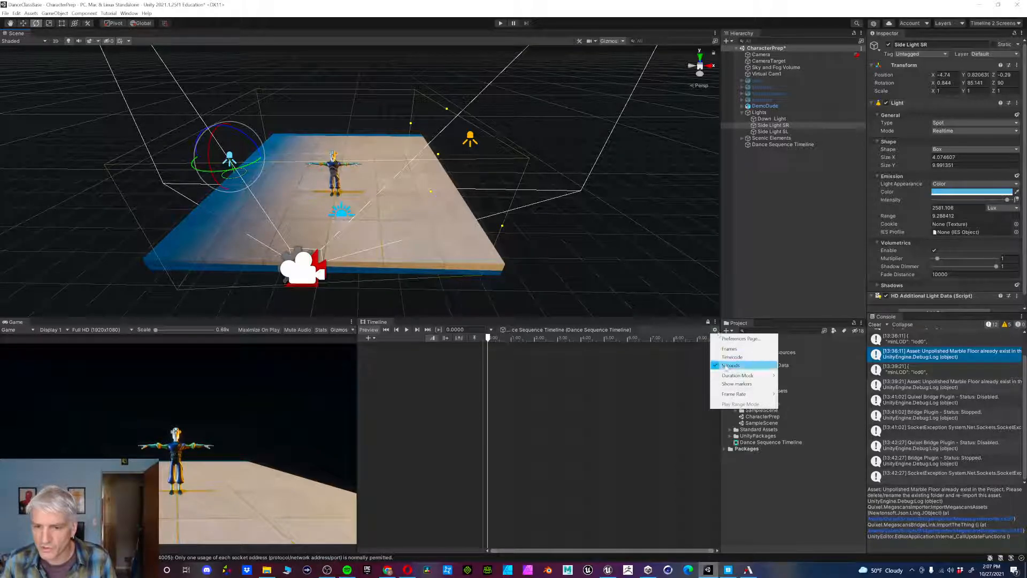
click(598, 415)
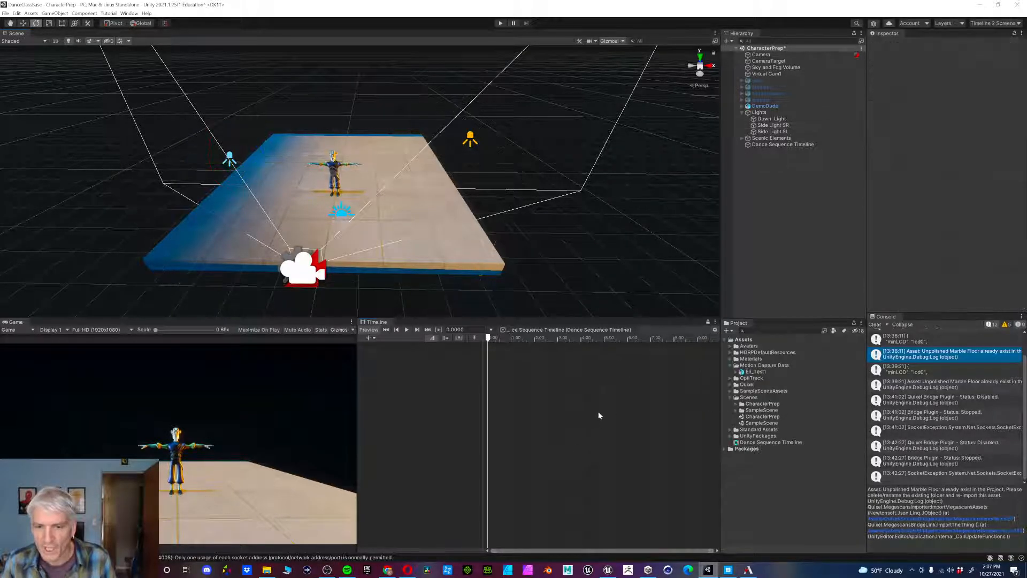
scroll(586, 389, down, 5)
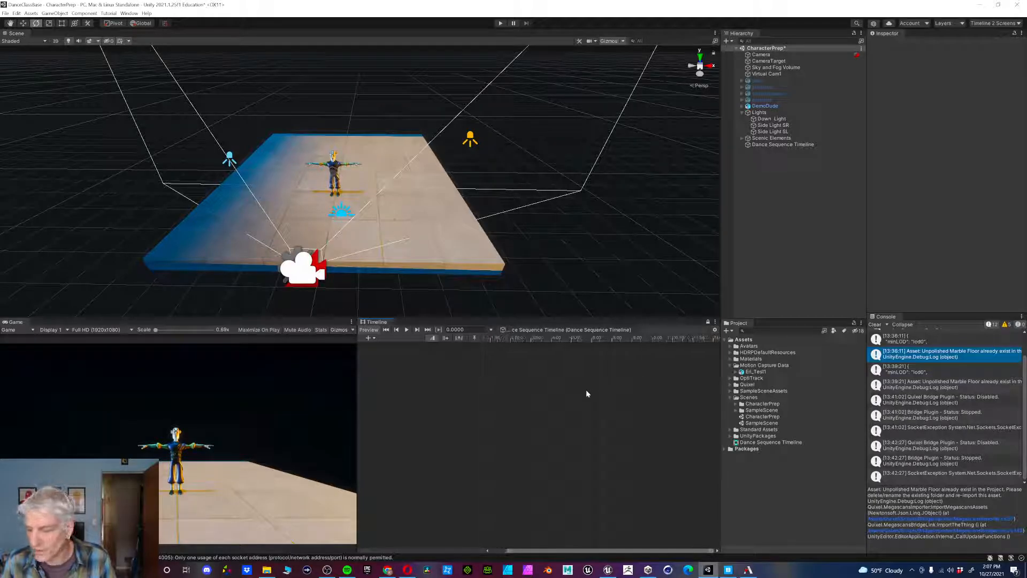
scroll(585, 393, up, 5)
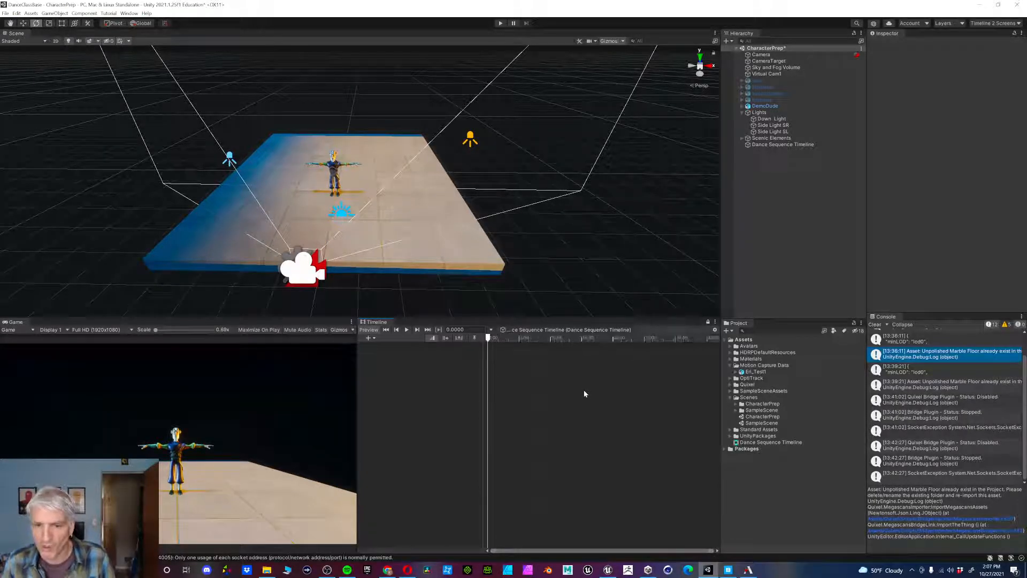
scroll(584, 393, up, 5)
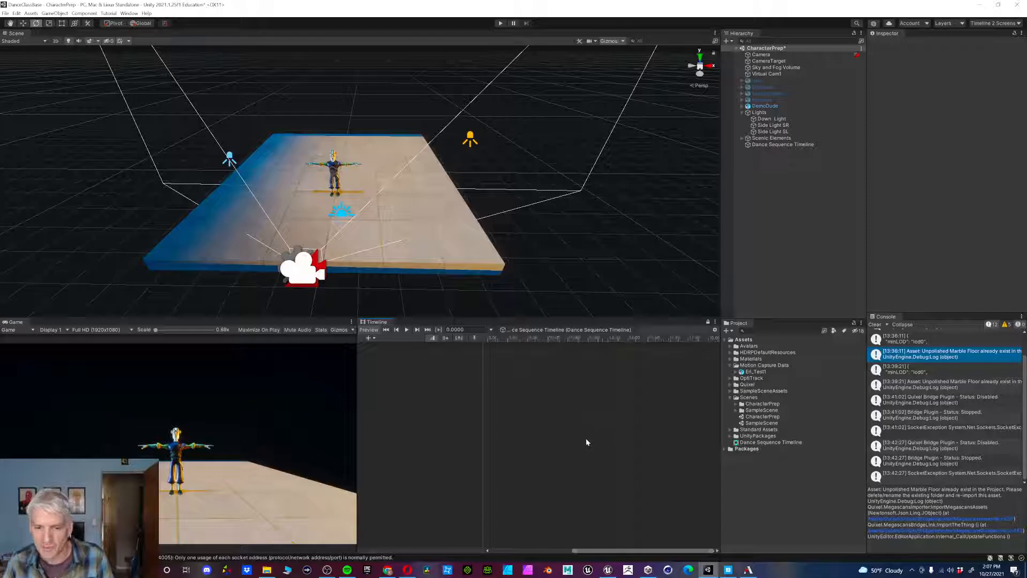
scroll(586, 437, up, 3)
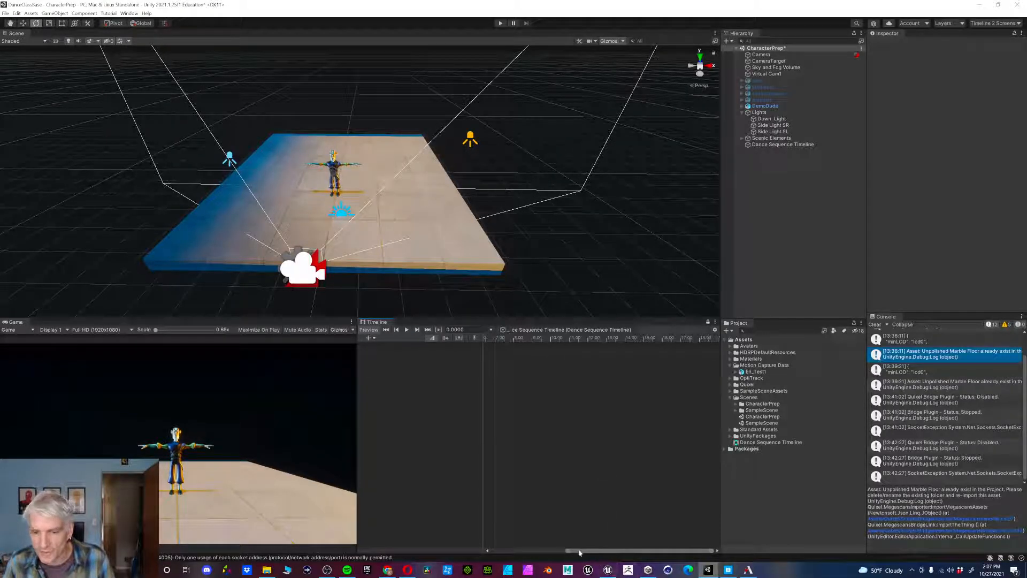
drag(572, 550, 508, 561)
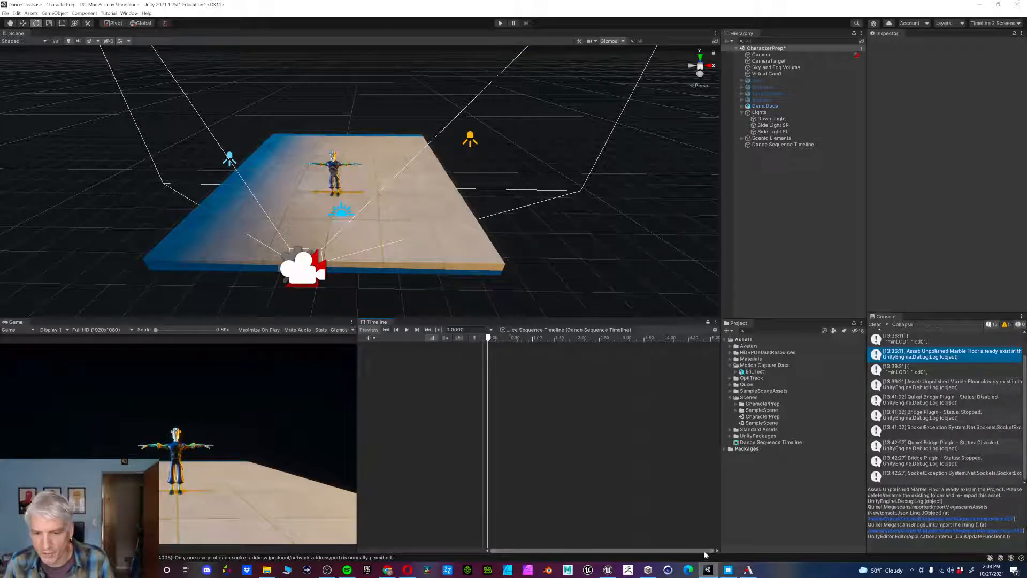
mouse_move(702, 553)
mouse_down()
mouse_move(653, 552)
mouse_move(717, 552)
mouse_up()
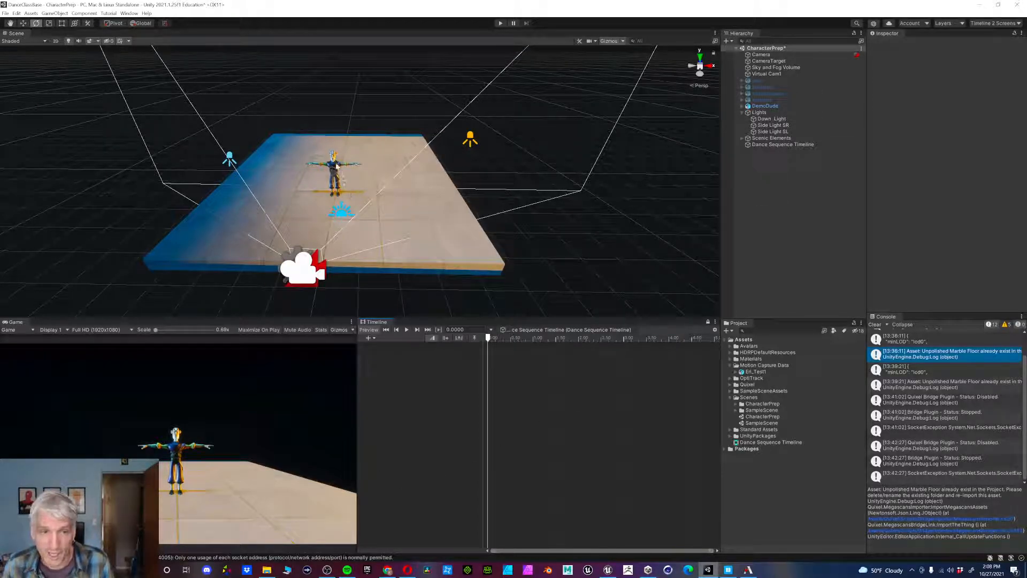
Set the DemoDude avatar's rig animation type to Humanoid with its avatar created from this model, and apply the import settings.
click(765, 107)
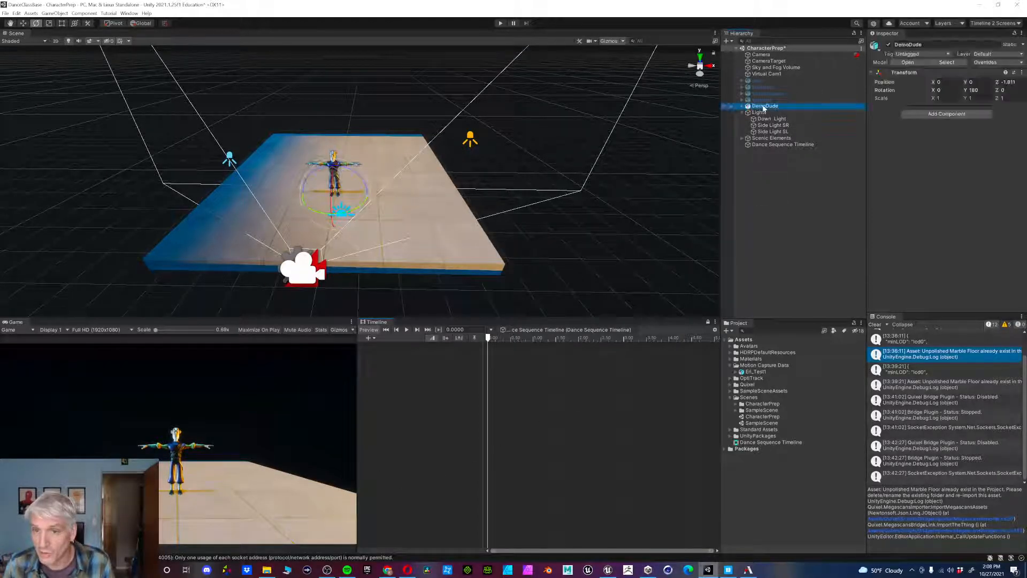
click(731, 346)
click(758, 372)
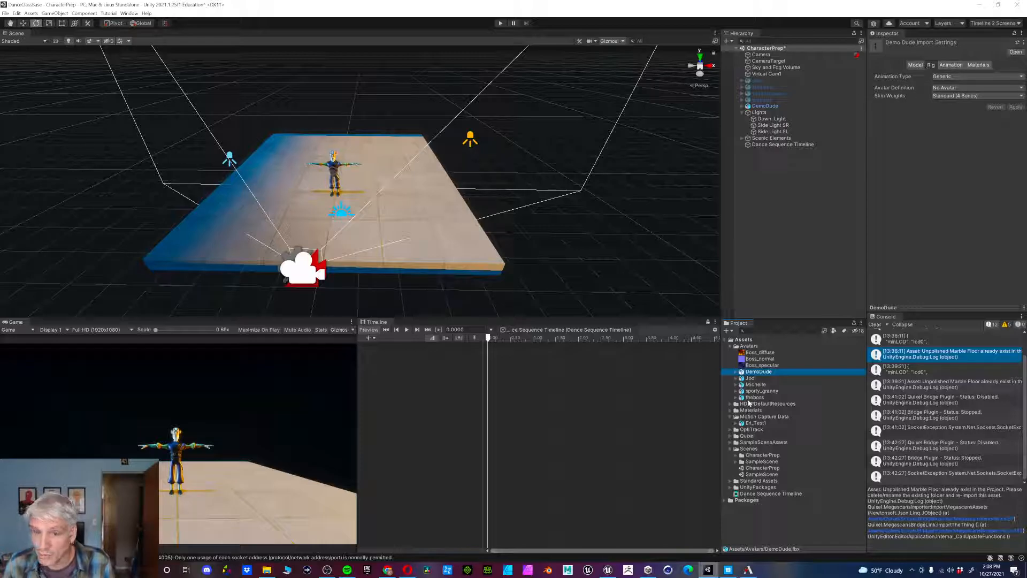
click(761, 365)
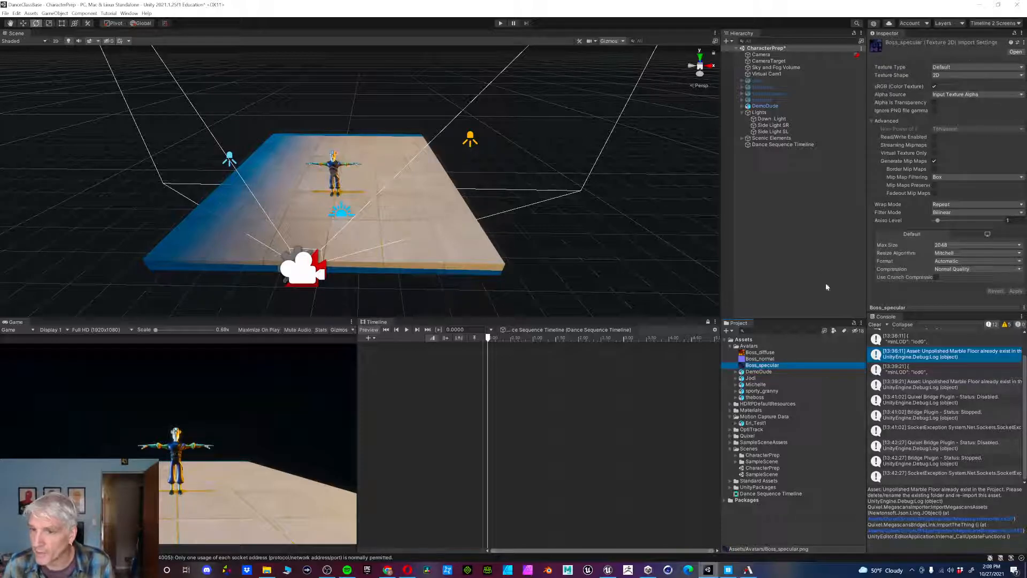
click(777, 373)
click(954, 76)
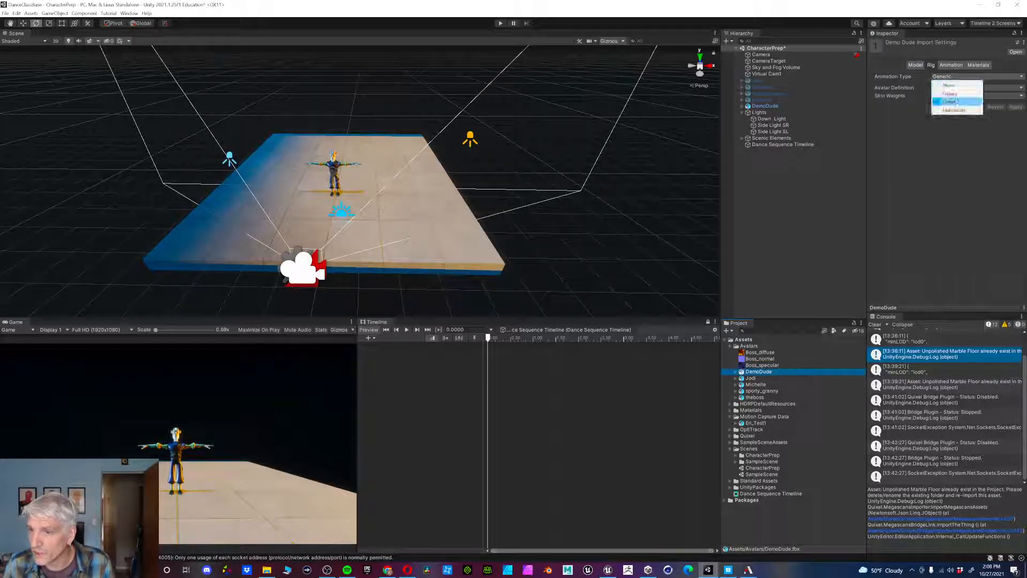
click(955, 110)
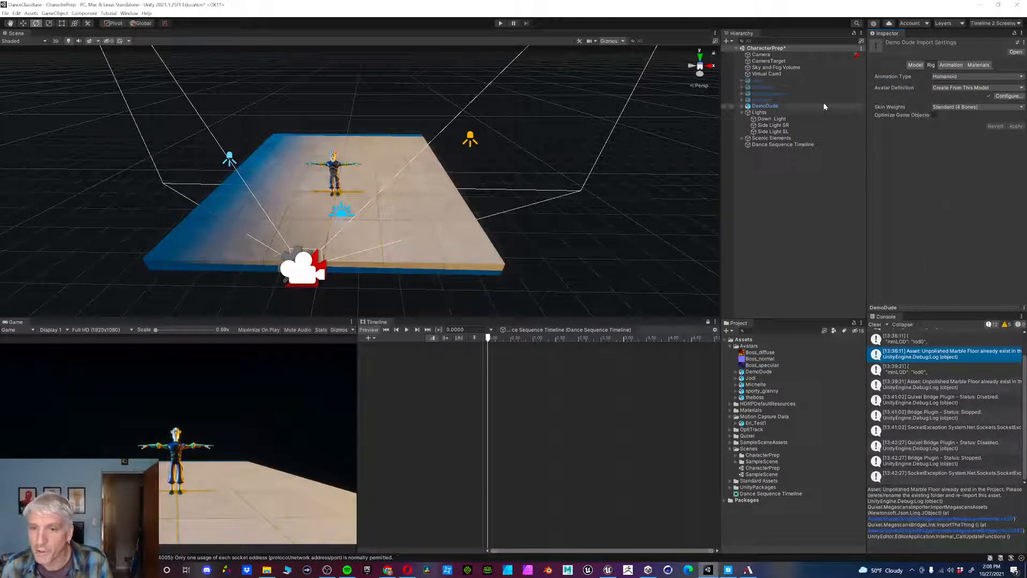
Add an animation track to the Dance Sequence Timeline and bind it to the DemoDude character's Animator.
right_click(447, 352)
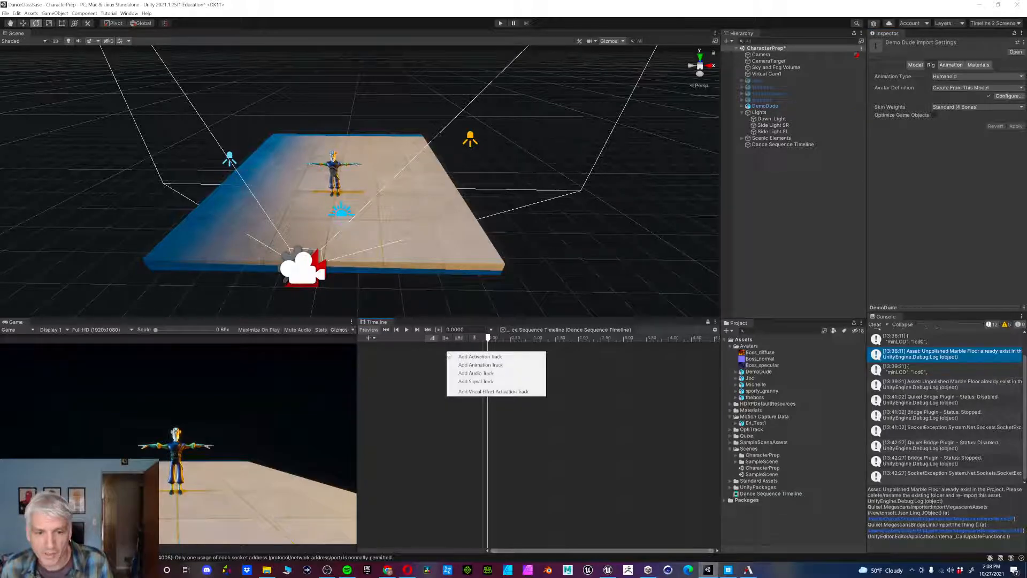
click(474, 365)
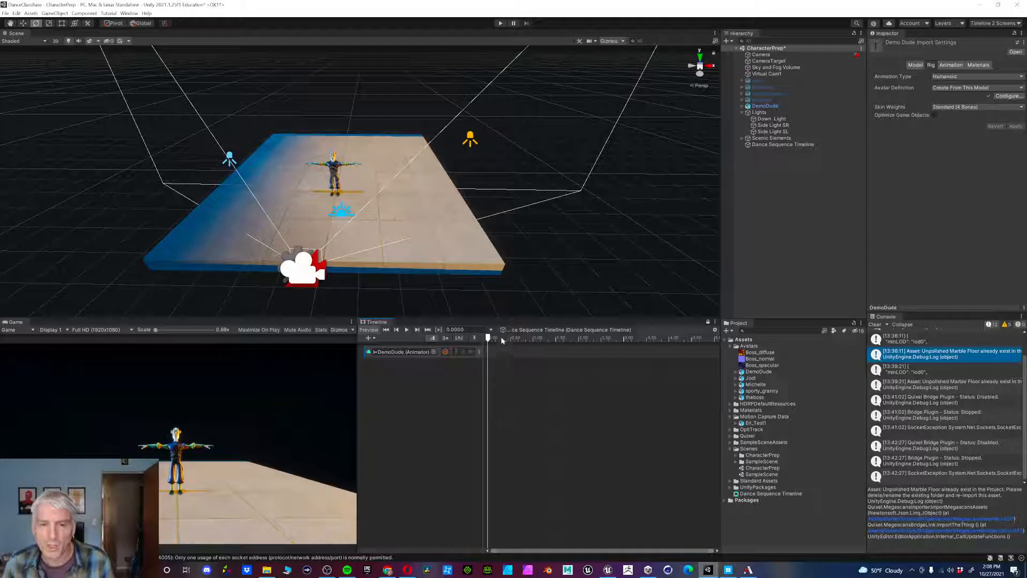
drag(488, 339, 464, 341)
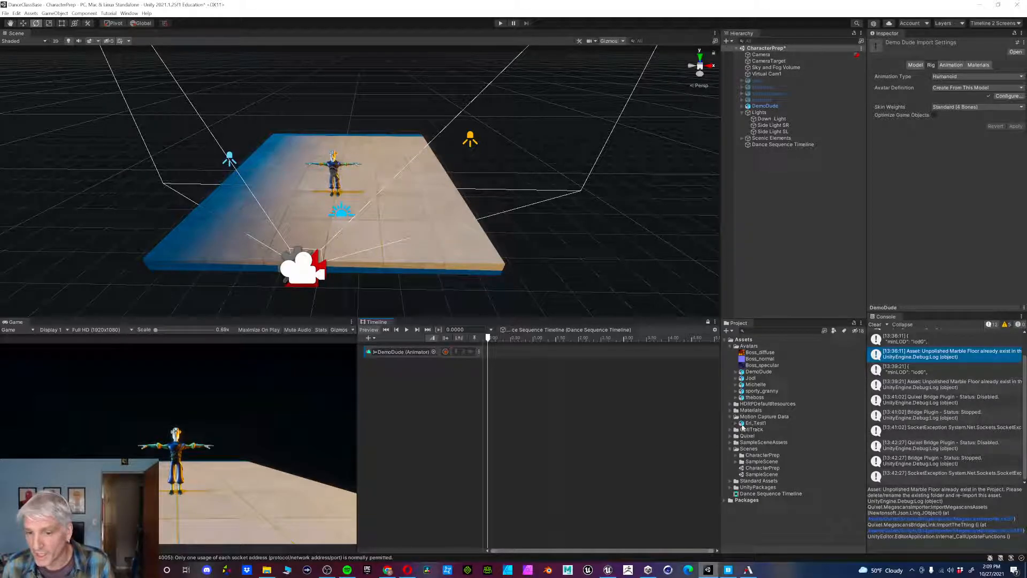
Place the Eri_Test1 animation clip from the Motion Capture Data asset onto the DemoDude animation track.
click(755, 423)
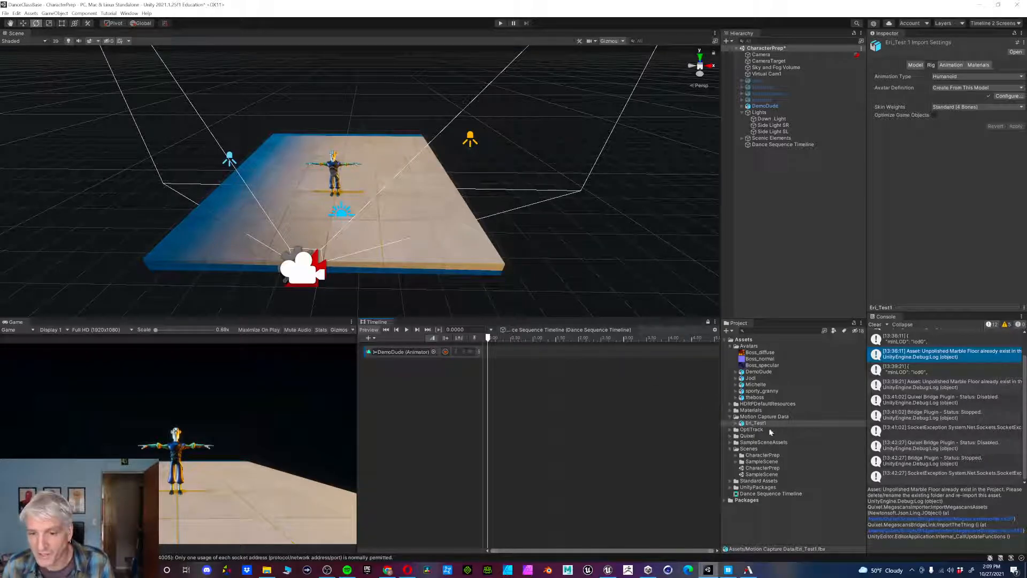
drag(759, 418, 665, 356)
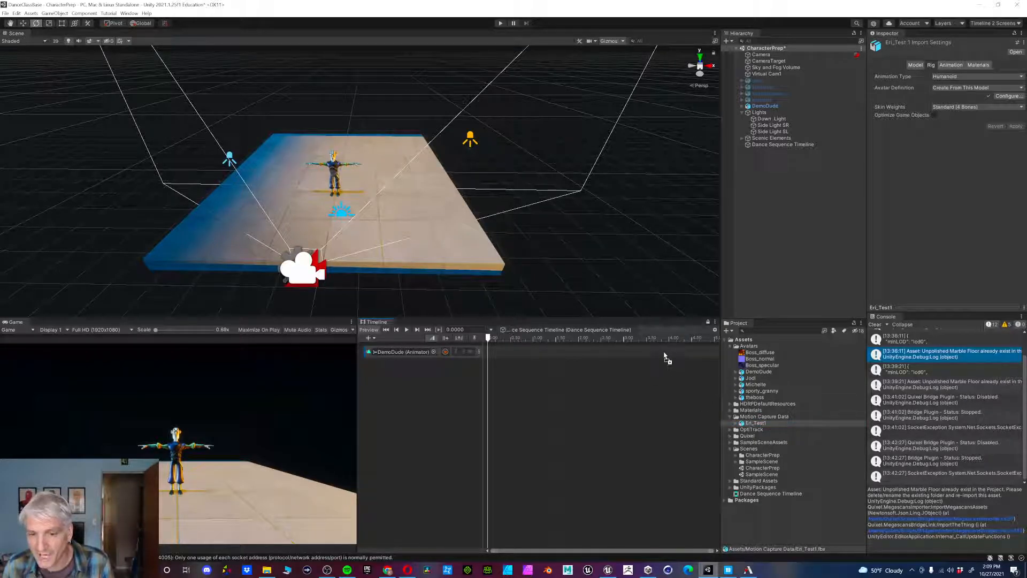
click(736, 423)
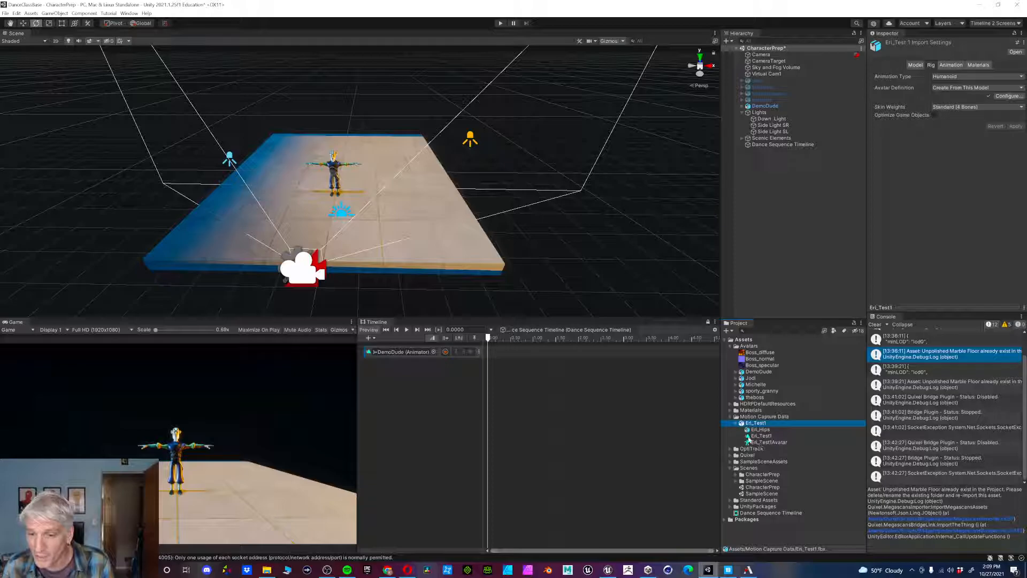
drag(765, 436, 571, 356)
Move the Eri_Test1 clip so that it starts at 0 on the DemoDude track.
drag(506, 551, 658, 552)
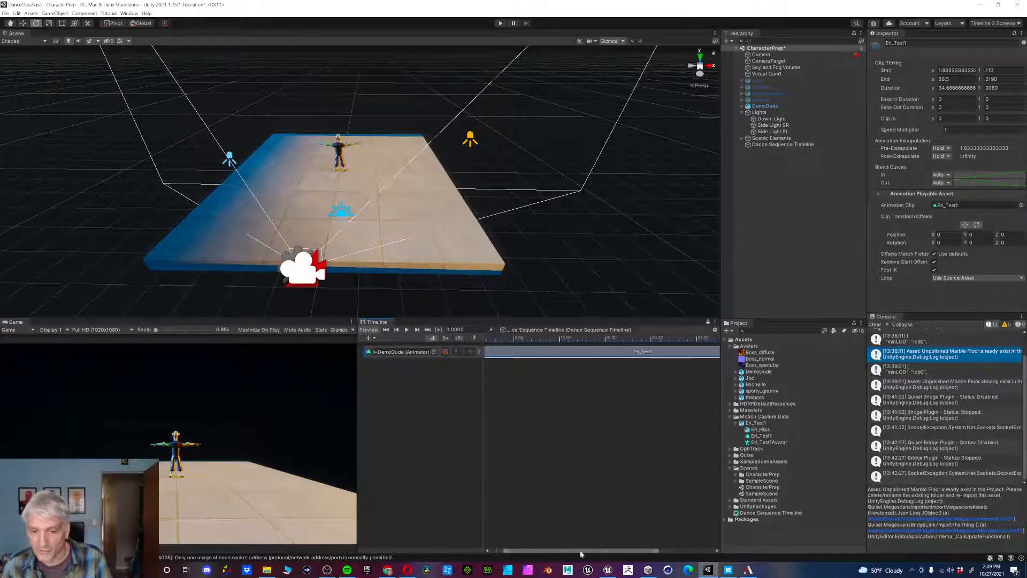
drag(503, 551, 490, 552)
drag(656, 552, 709, 552)
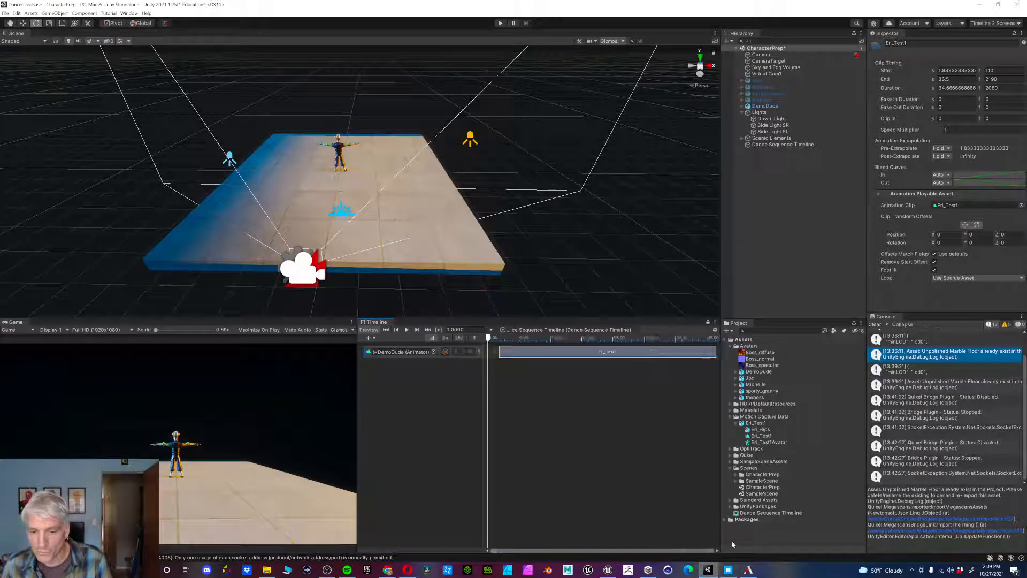
drag(541, 357, 508, 353)
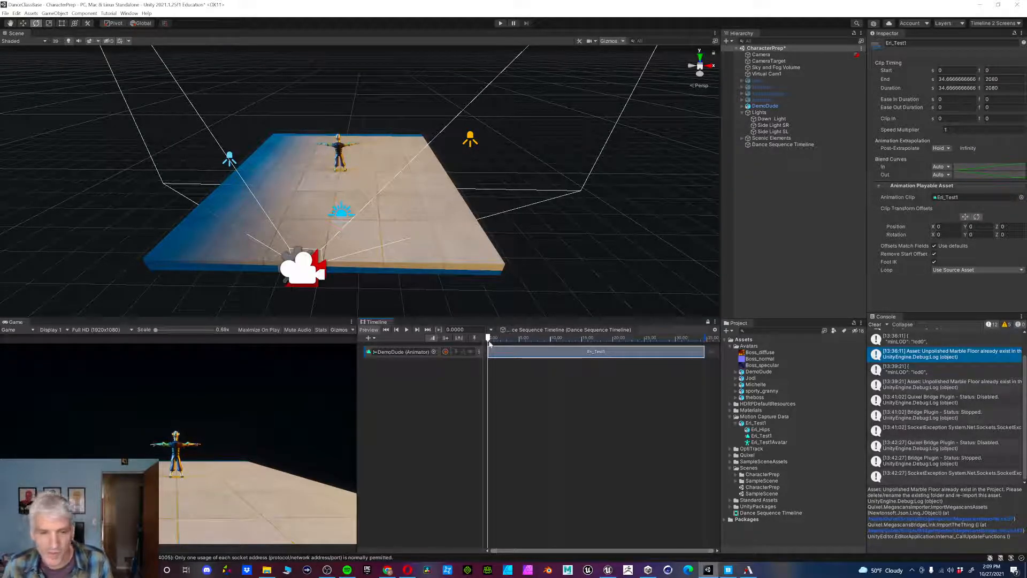
Fit the whole clip in the timeline and scrub the playhead to about 1.77 seconds to preview the character.
scroll(622, 484, down, 3)
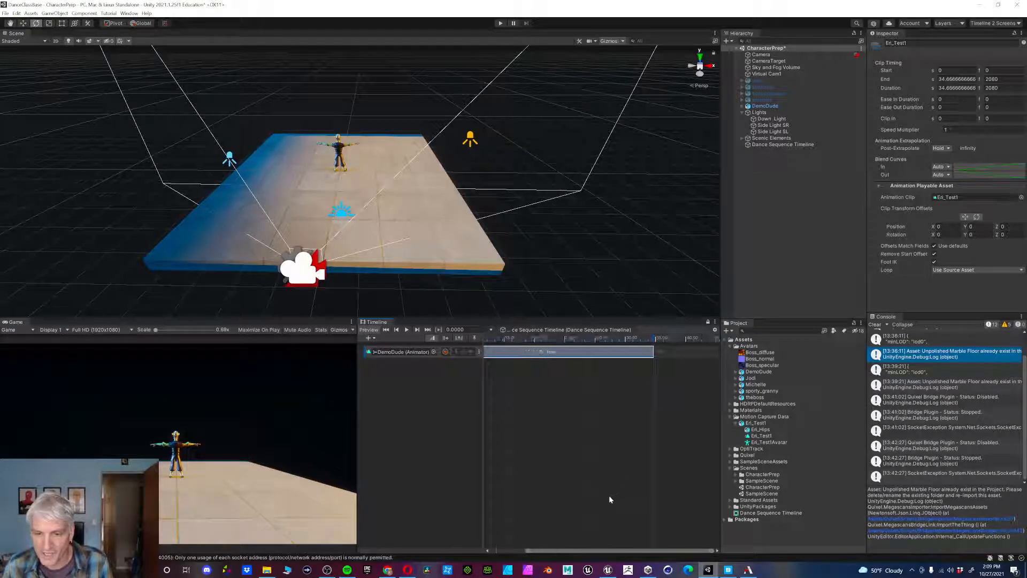
scroll(600, 518, up, 3)
scroll(608, 511, down, 4)
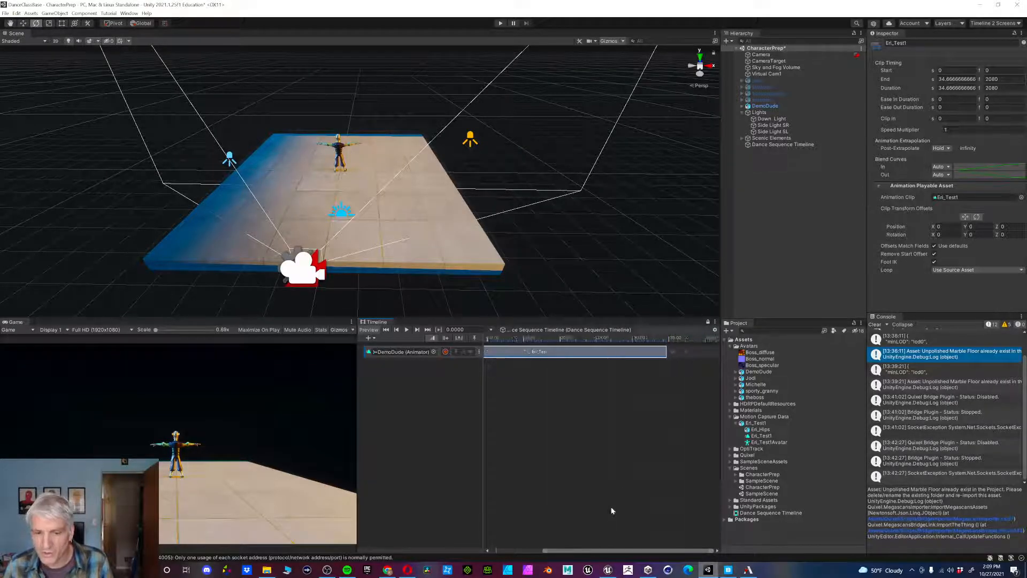
scroll(612, 508, down, 2)
scroll(525, 443, up, 2)
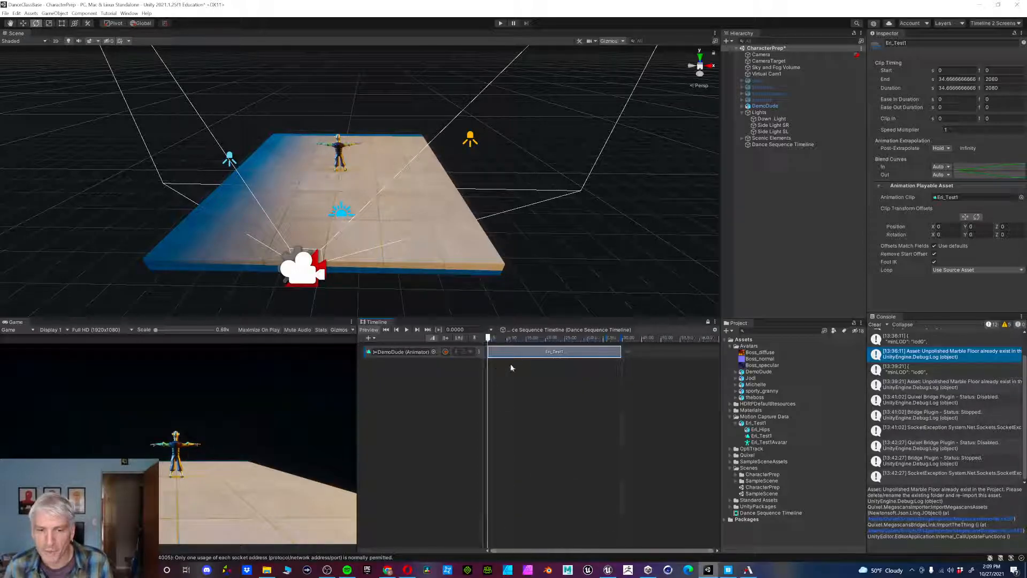
mouse_move(501, 341)
mouse_down()
mouse_move(510, 340)
mouse_move(496, 339)
mouse_up()
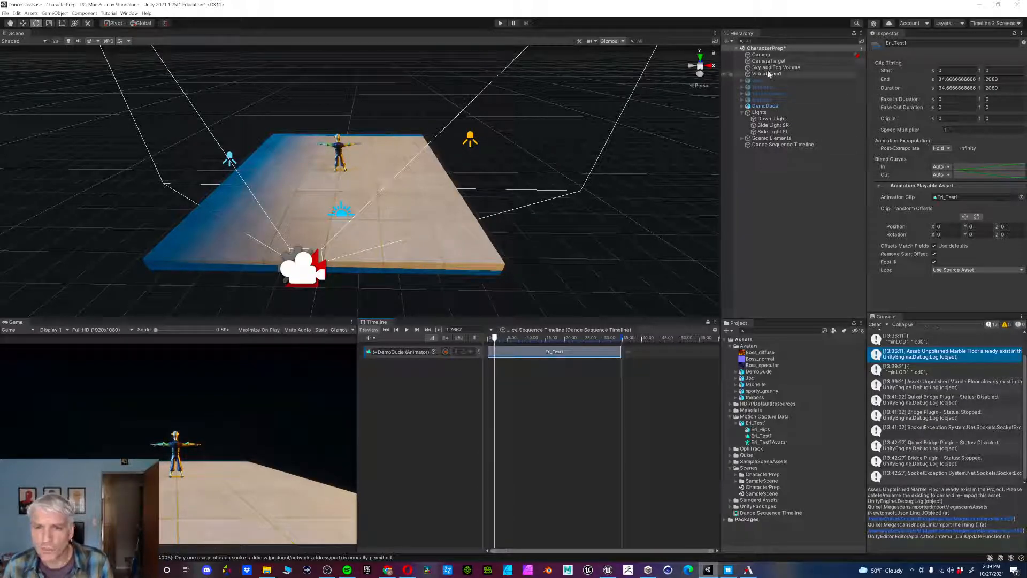
From a top view, move Virtual Cam1 to the opposite end of the stage at about Z 5.25, and deselect it.
click(768, 74)
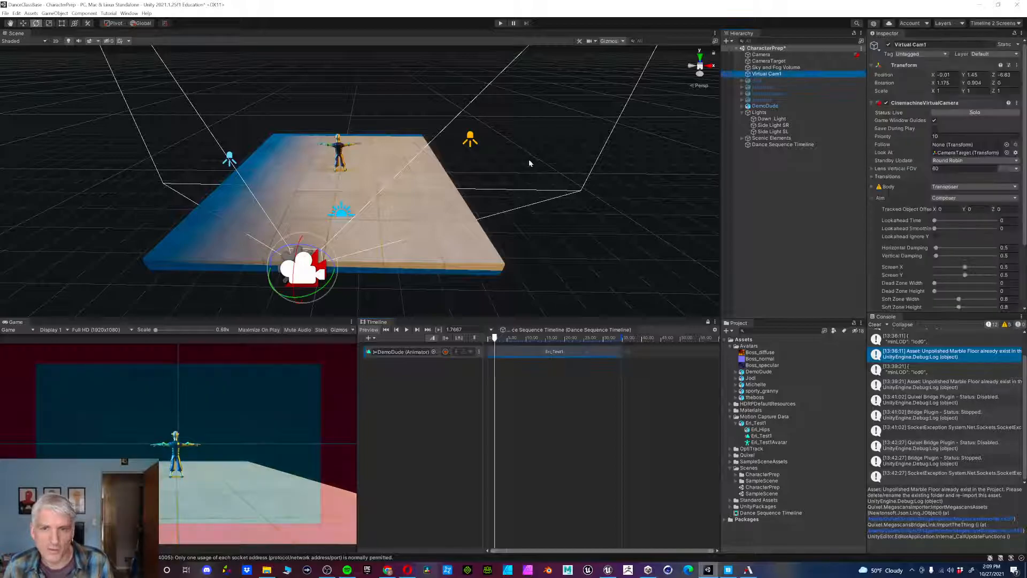
scroll(488, 227, down, 3)
scroll(492, 229, down, 1)
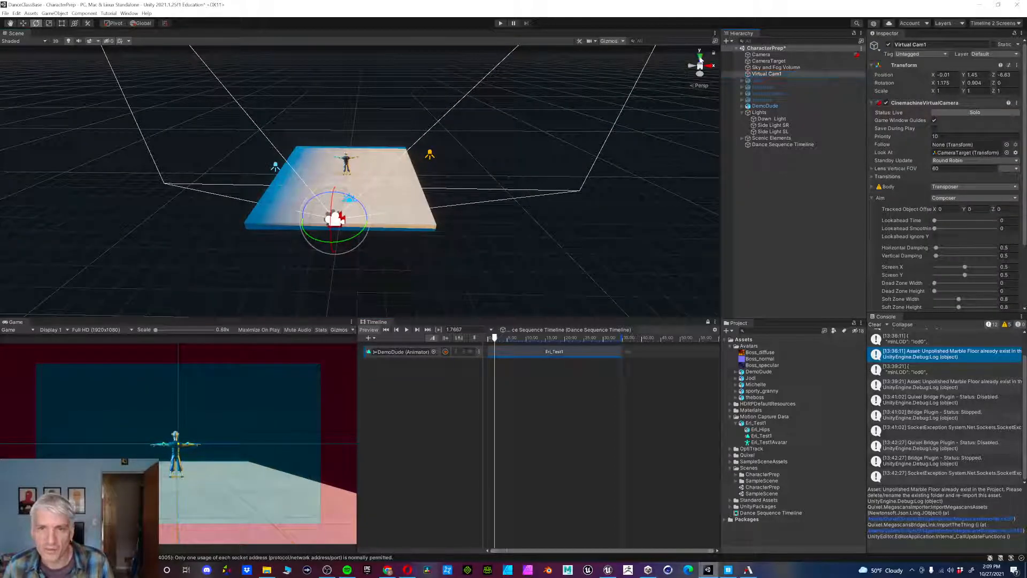
click(700, 57)
click(23, 23)
drag(352, 232, 357, 56)
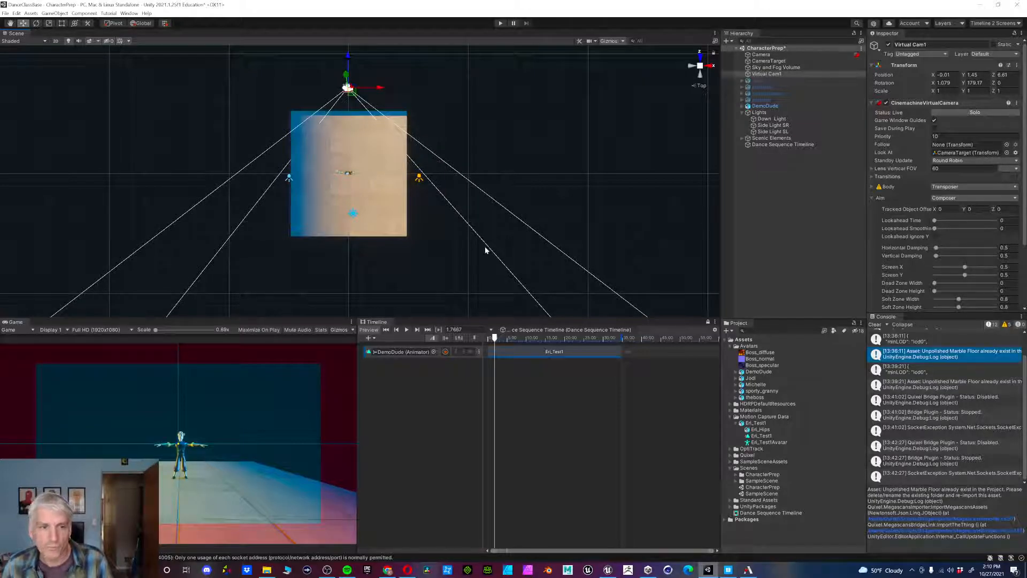
mouse_move(348, 56)
mouse_down()
mouse_move(348, 83)
mouse_move(348, 74)
mouse_up()
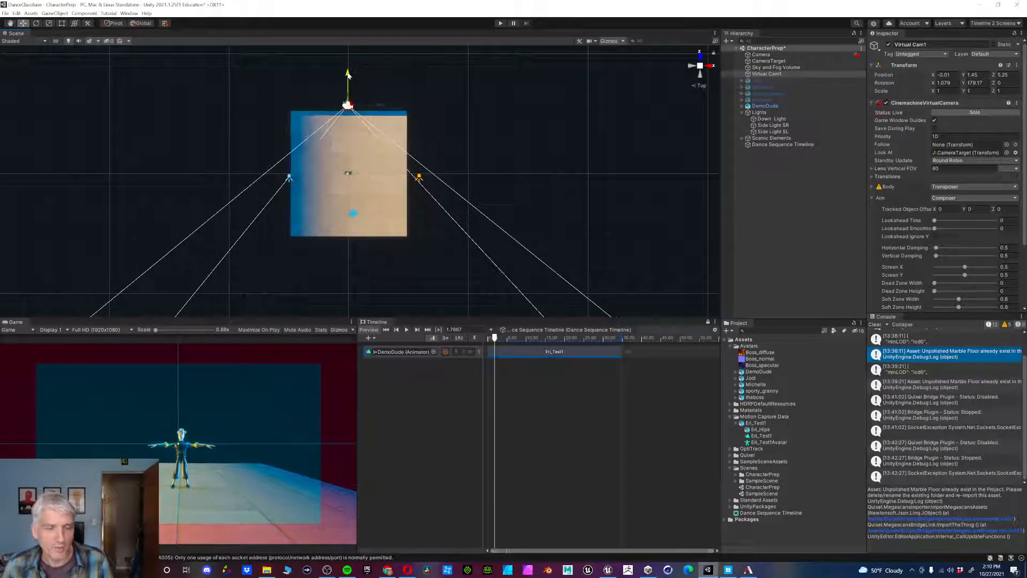
click(792, 189)
Trim the start of the Eri_Test1 clip on the DemoDude track at about 3.73 seconds.
drag(510, 339, 488, 351)
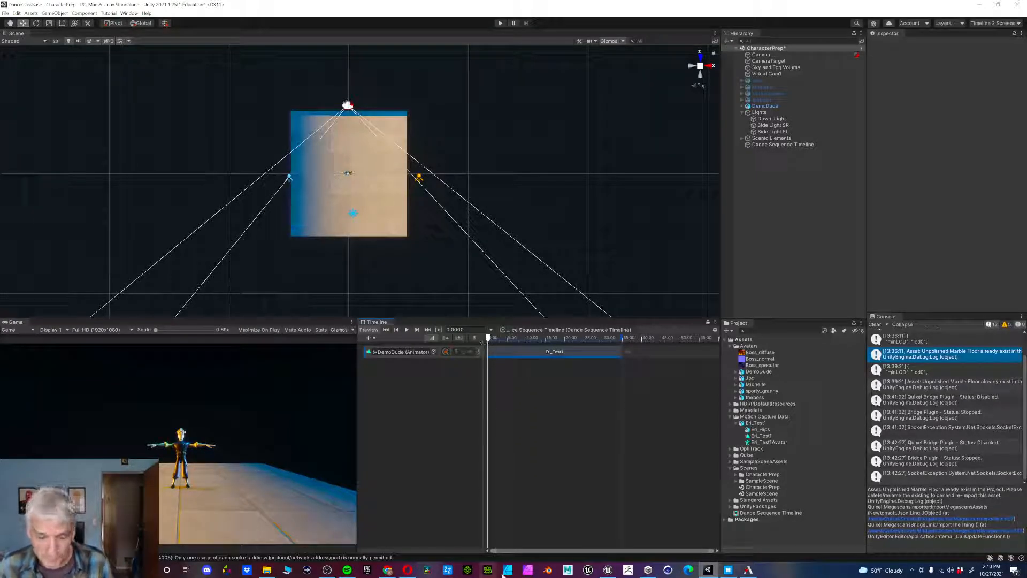
drag(716, 550, 583, 552)
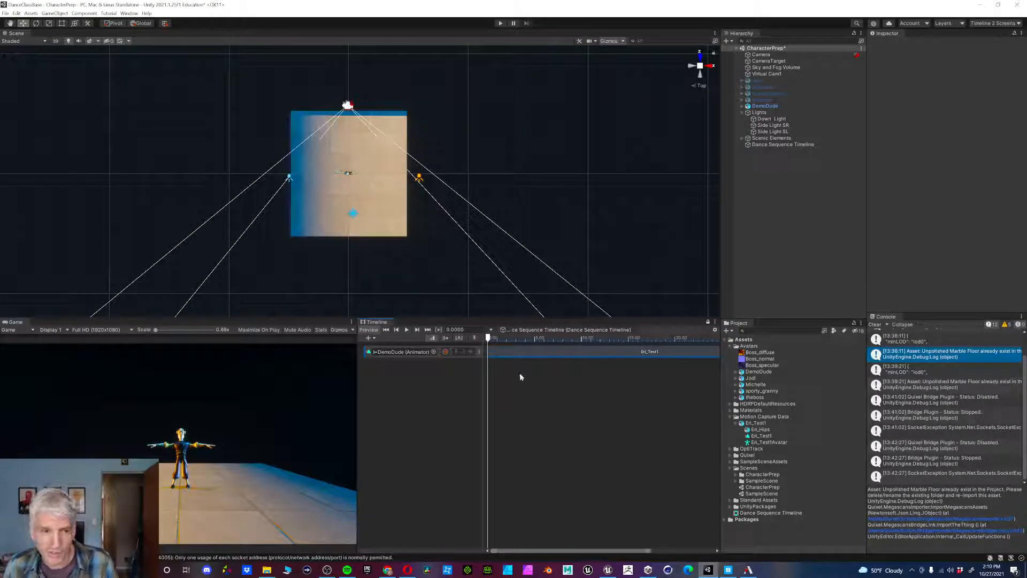
drag(489, 337, 524, 348)
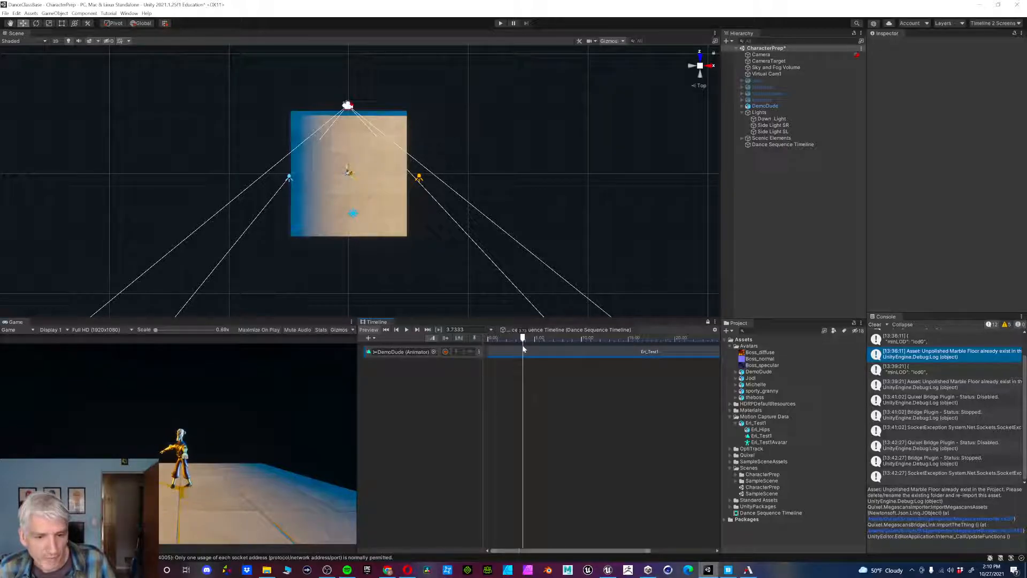
click(531, 354)
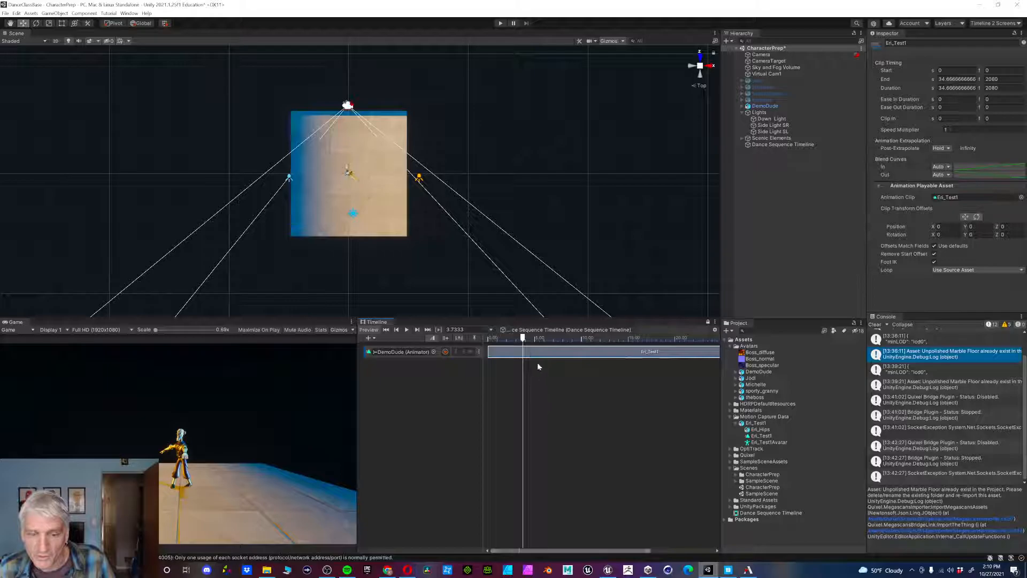
right_click(534, 353)
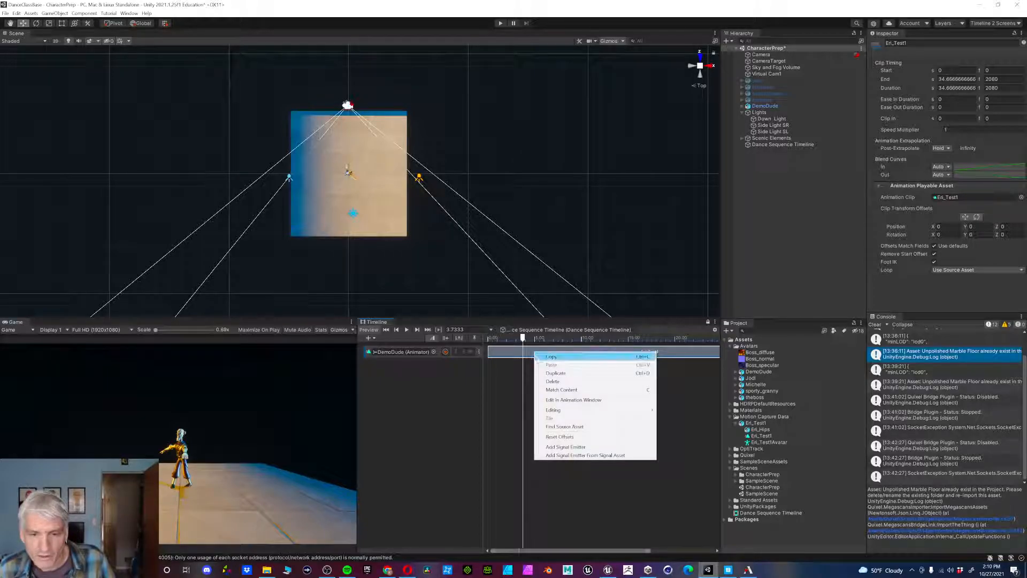
mouse_move(549, 413)
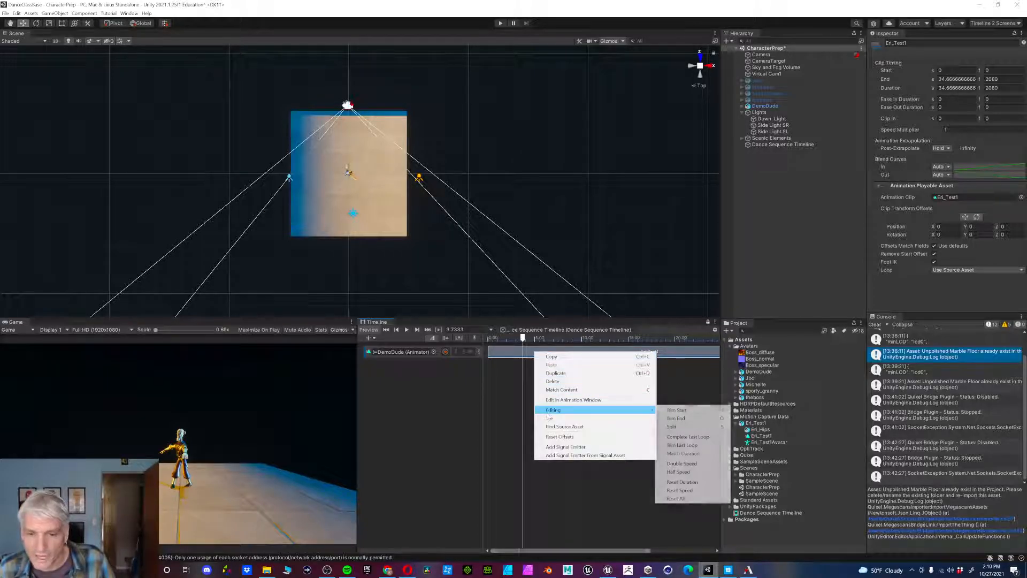
click(677, 411)
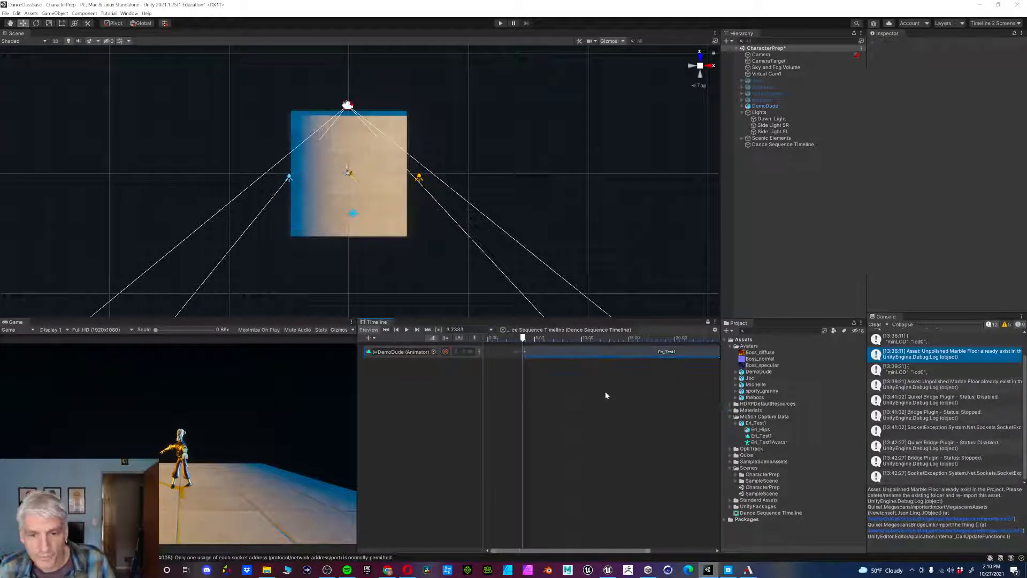
Move the trimmed Eri_Test1 clip so that it starts at 0 on the DemoDude track.
drag(523, 339, 489, 340)
drag(489, 340, 486, 341)
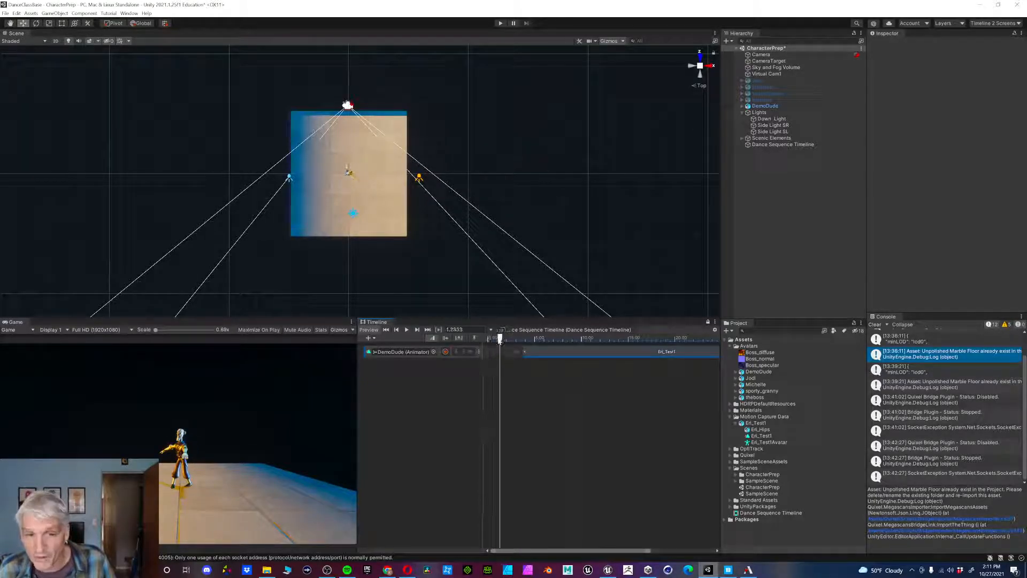
drag(549, 353, 486, 341)
Play the timeline from near the start to preview the trimmed dance in the game view.
click(407, 330)
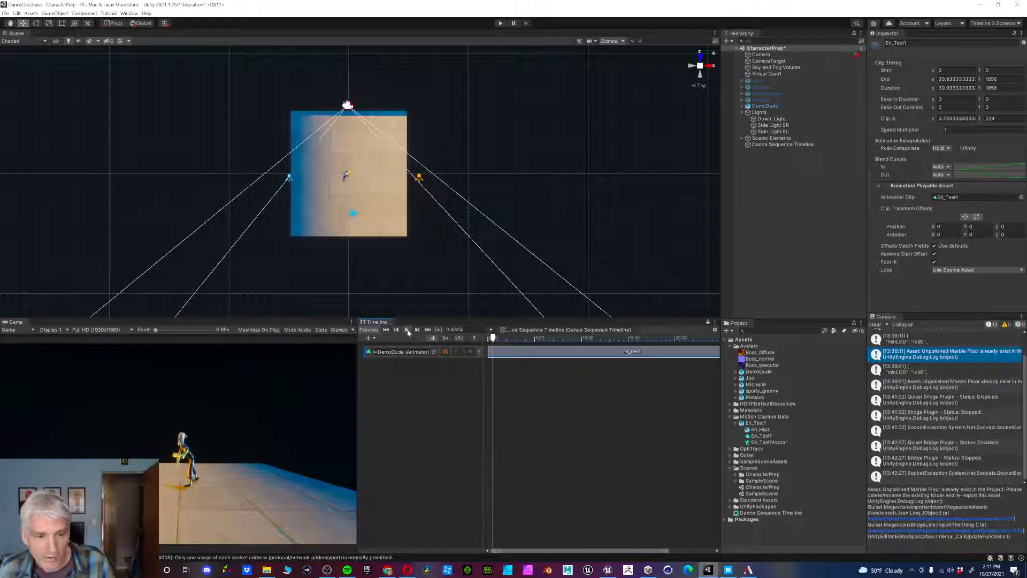
drag(493, 341, 488, 340)
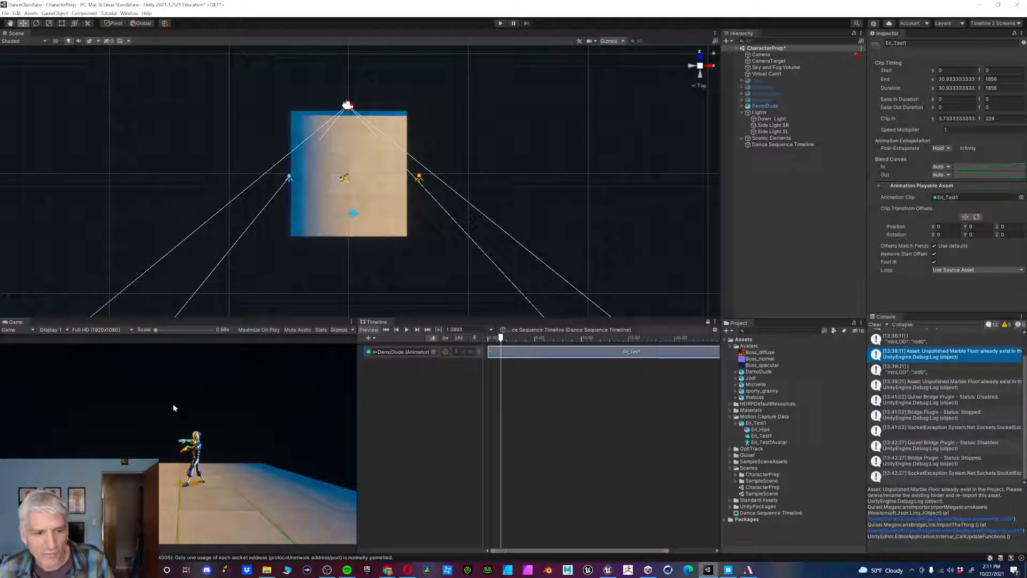
click(543, 207)
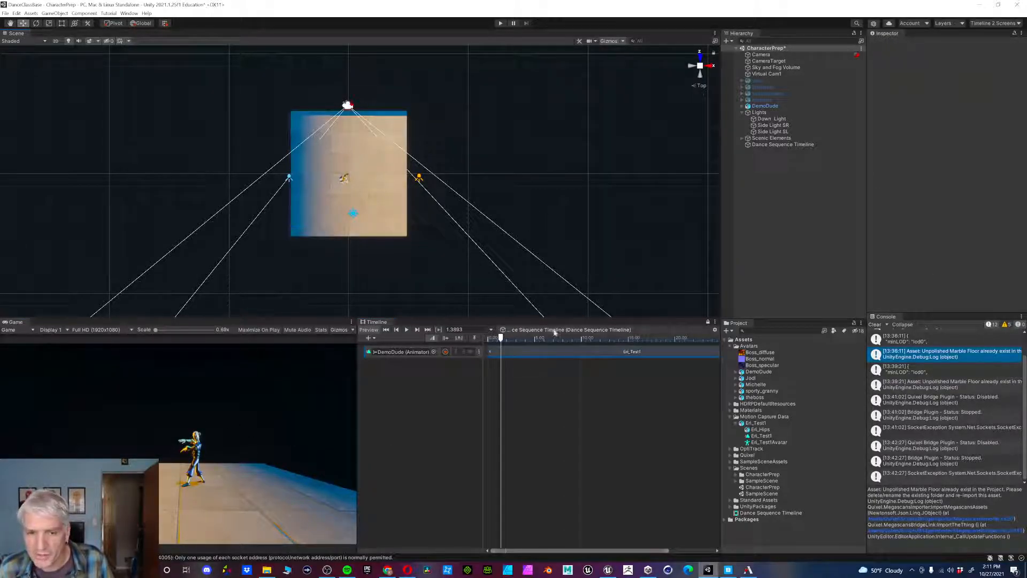
key(space)
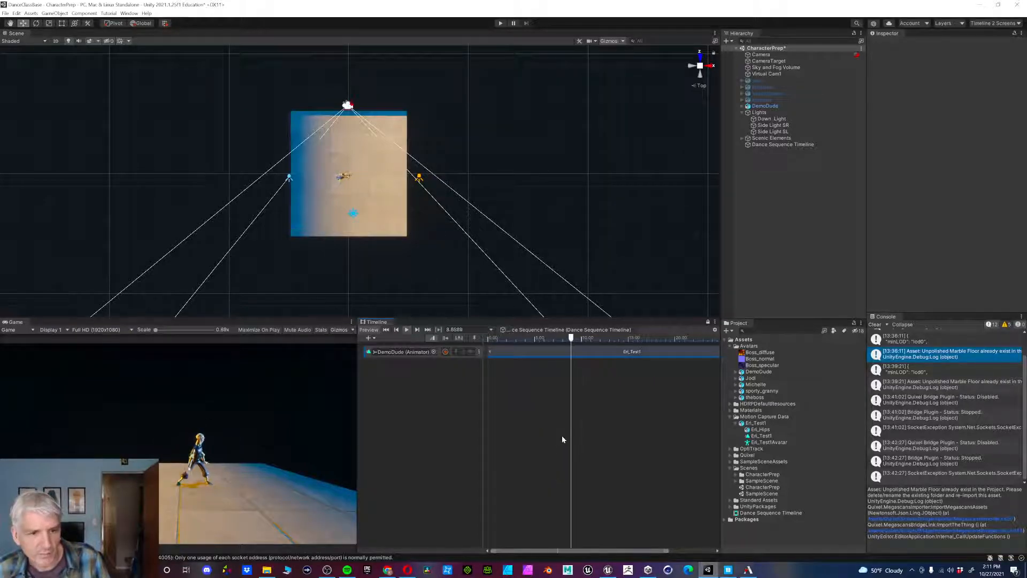
Move Virtual Cam1 closer to the dancer at about Z 3.14, and deselect it.
click(767, 74)
drag(345, 79, 349, 102)
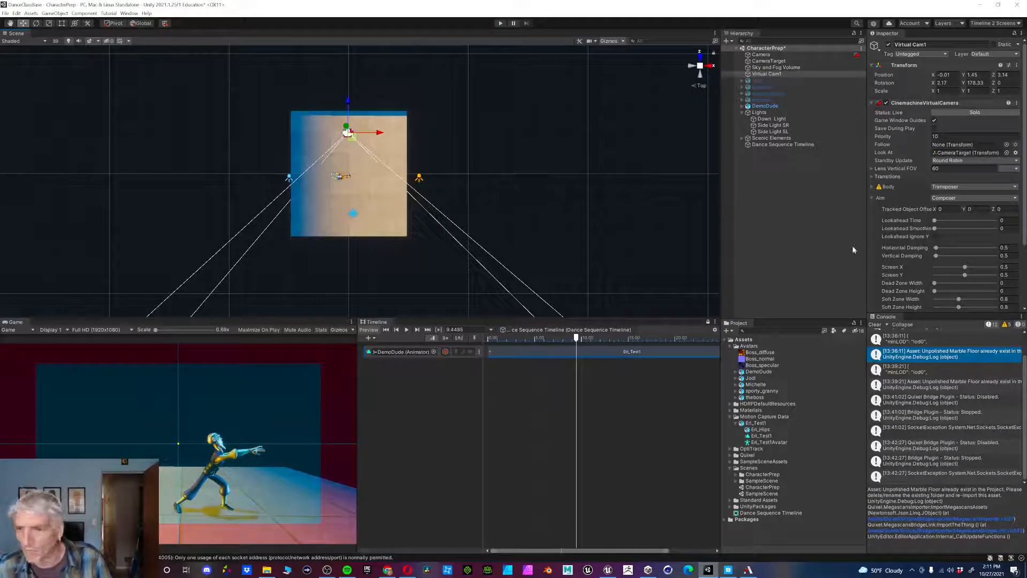
click(564, 233)
Split the Eri_Test1 clip at about 5.07 seconds and move the second piece to start at about 15.5 seconds.
drag(557, 341, 537, 349)
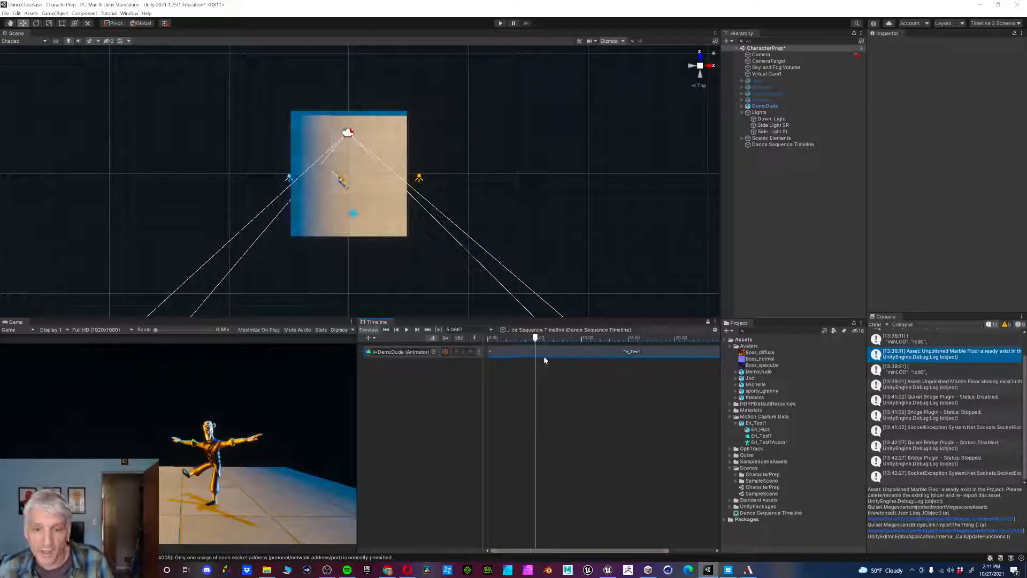
click(545, 358)
right_click(561, 356)
mouse_move(642, 411)
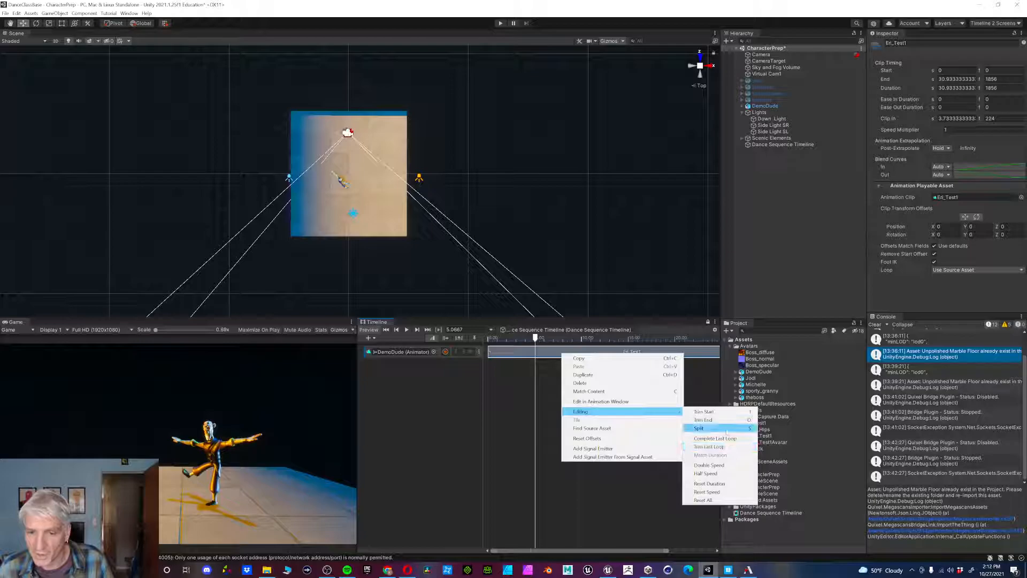
click(726, 429)
drag(548, 352, 638, 360)
Copy the first Eri_Test1 piece and paste it into the gap at about 6.82 seconds.
click(516, 353)
mouse_move(535, 339)
mouse_down()
mouse_move(512, 343)
mouse_move(538, 344)
mouse_up()
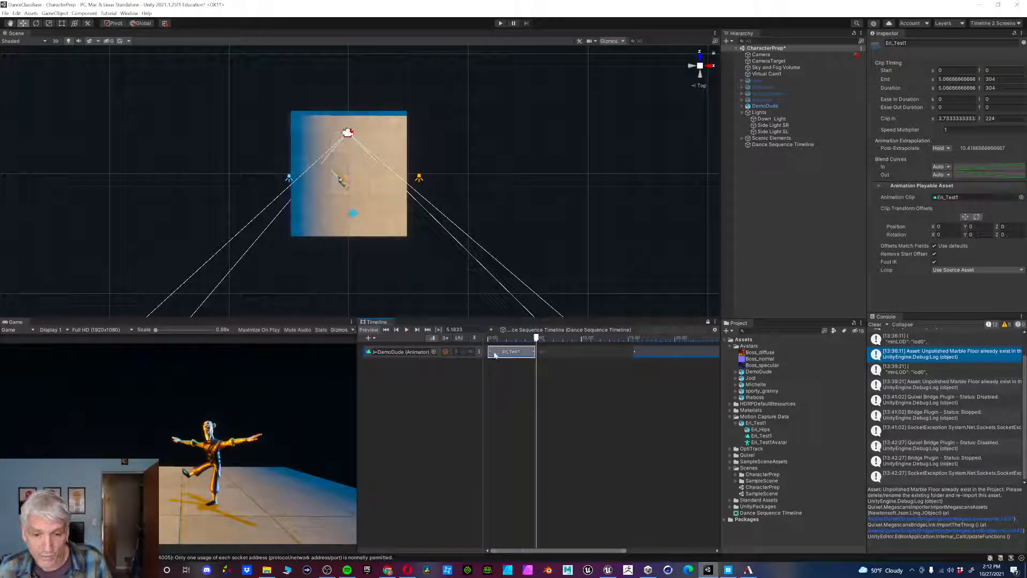
right_click(495, 354)
click(539, 340)
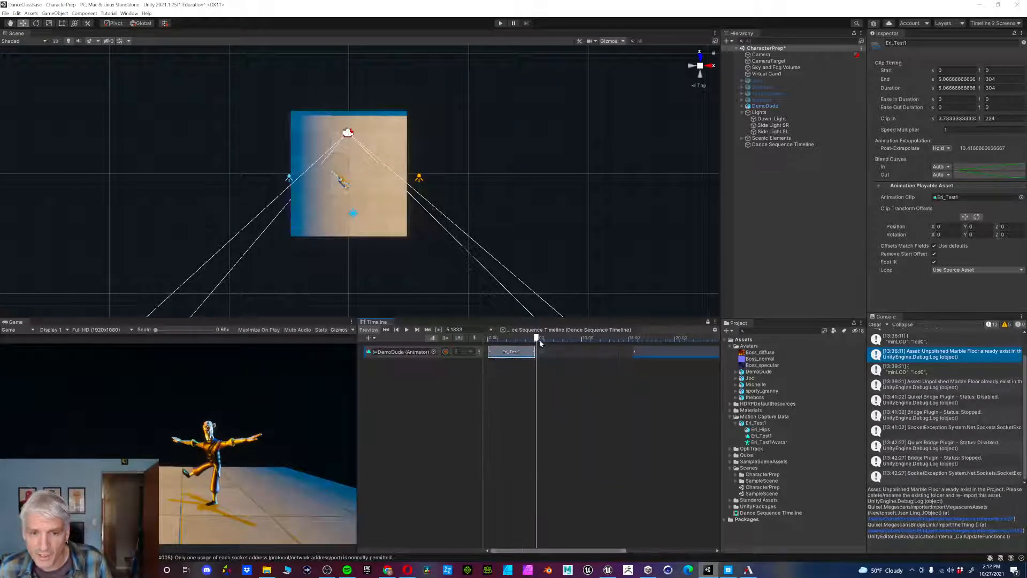
right_click(552, 352)
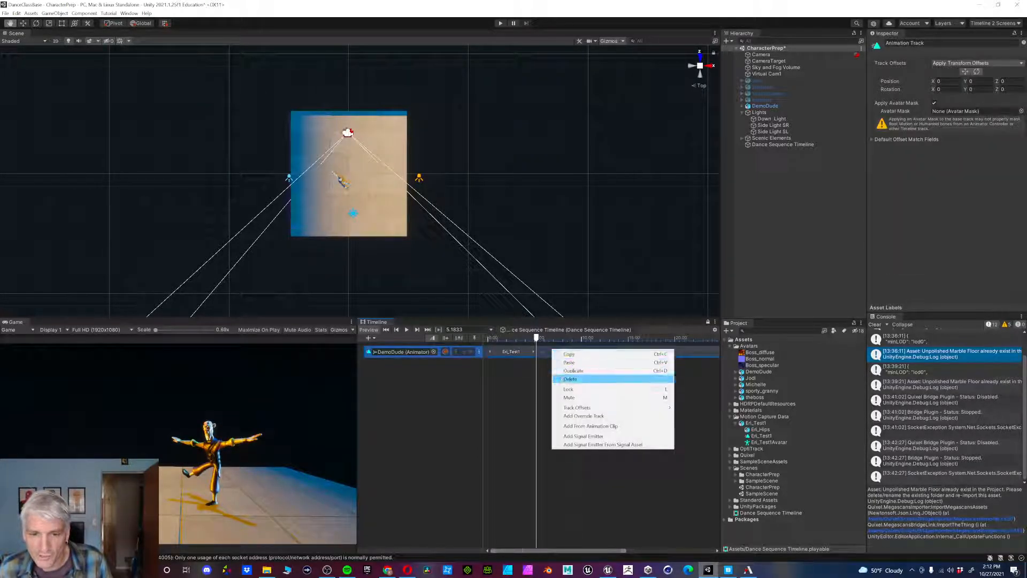
click(564, 370)
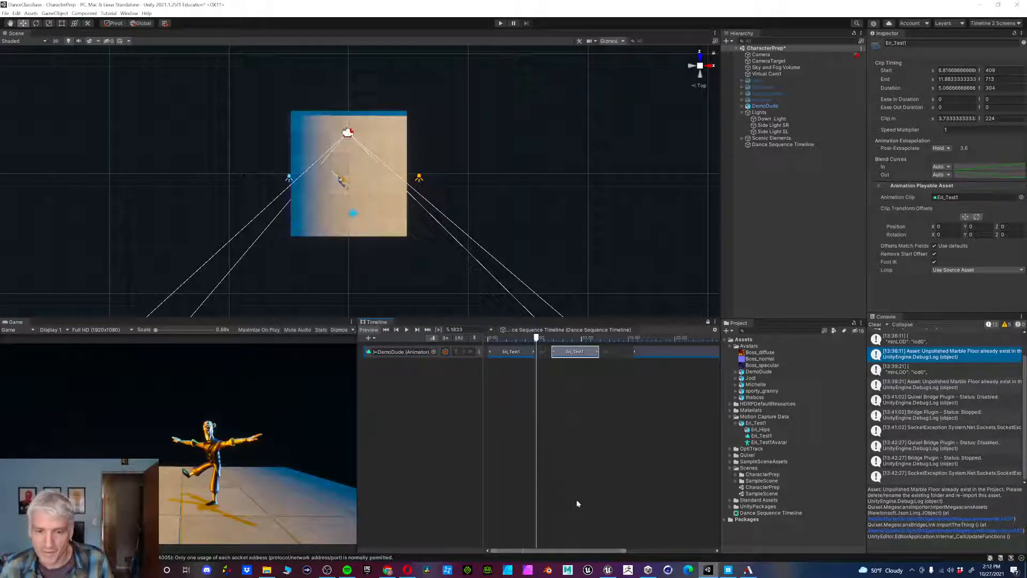
Move the pasted Eri_Test1 copy closer to the first piece, starting at about 5.47 seconds.
drag(624, 550, 565, 549)
drag(583, 338, 570, 338)
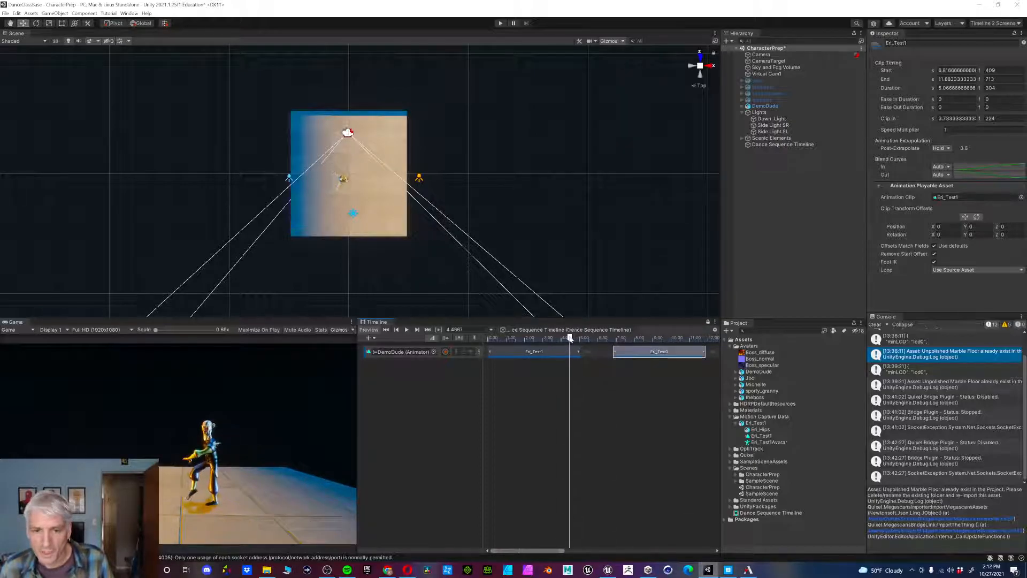
drag(637, 357, 611, 353)
Examine the timeline's time unit, duration mode and frame rate options.
click(716, 330)
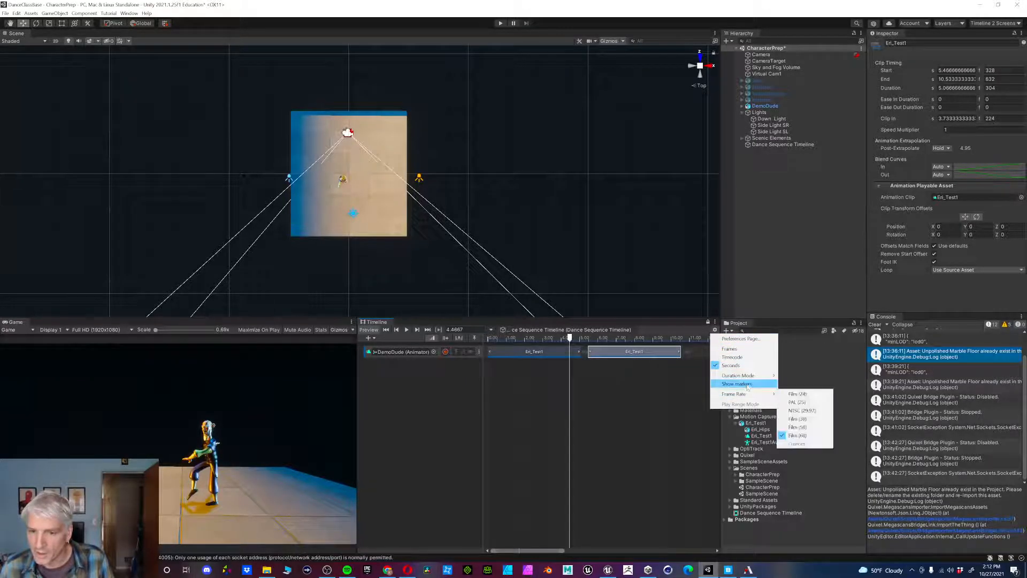
mouse_move(737, 375)
click(674, 387)
click(716, 329)
click(698, 365)
click(715, 330)
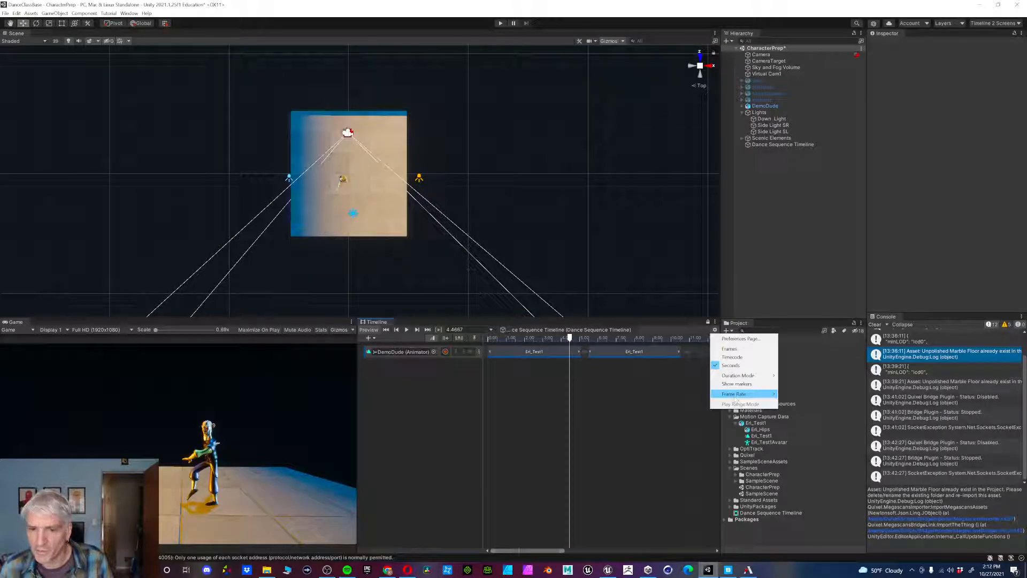
mouse_move(737, 399)
click(640, 354)
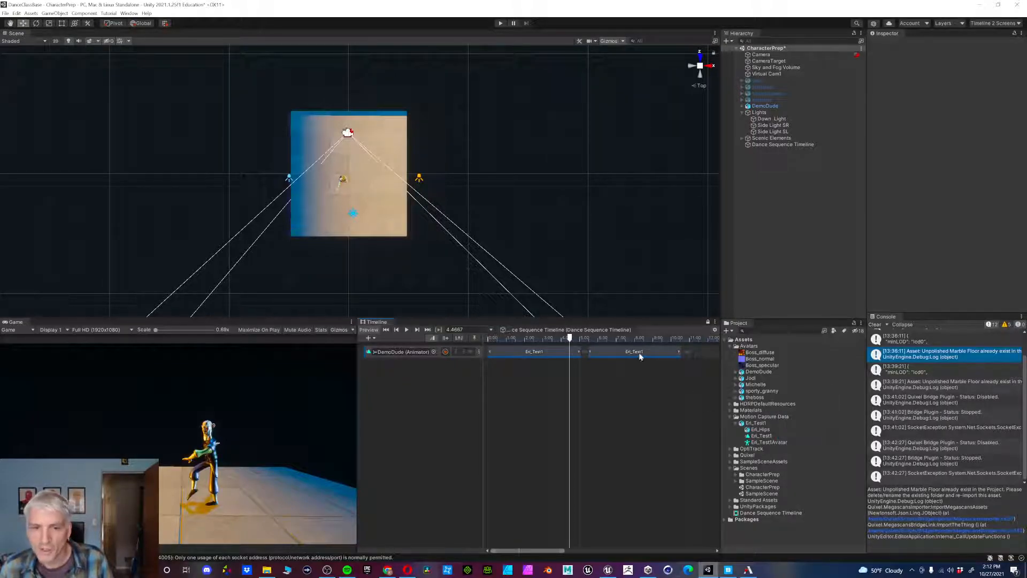
Overlap the copied clip with the first piece, starting at about 4.88 seconds with a 0.18-second blend, and scrub across the transition.
click(638, 353)
drag(633, 353, 631, 350)
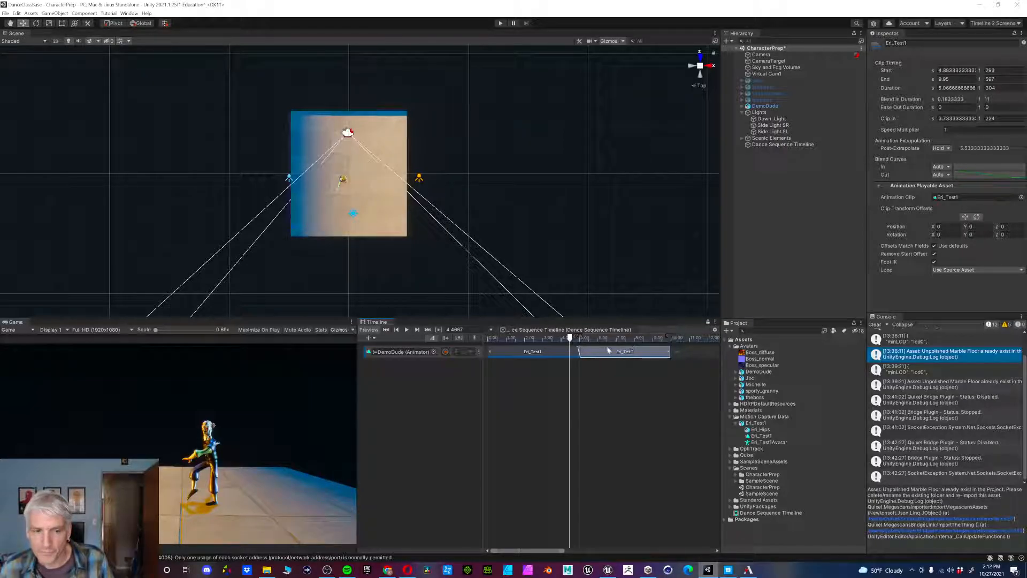
drag(572, 339, 603, 338)
click(573, 360)
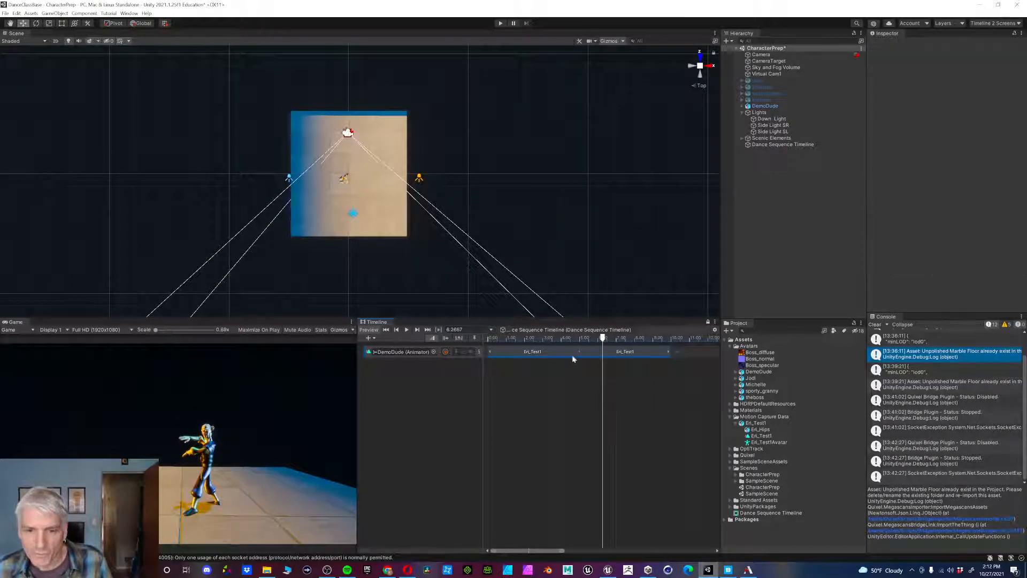
Set the copied Eri_Test1 clip's speed multiplier to 0.5.
click(607, 353)
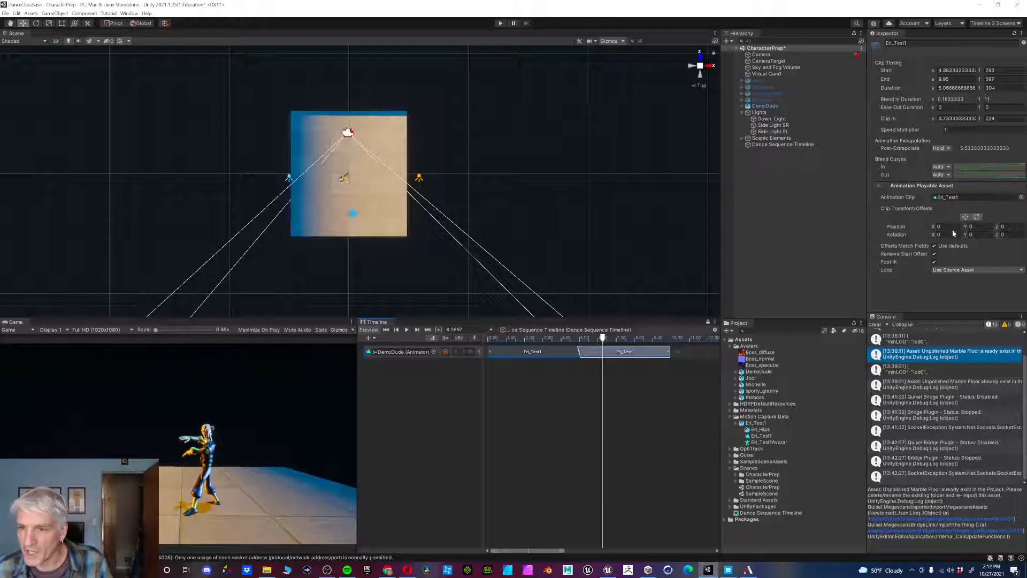
mouse_move(598, 339)
mouse_down()
mouse_move(576, 338)
mouse_move(594, 338)
mouse_up()
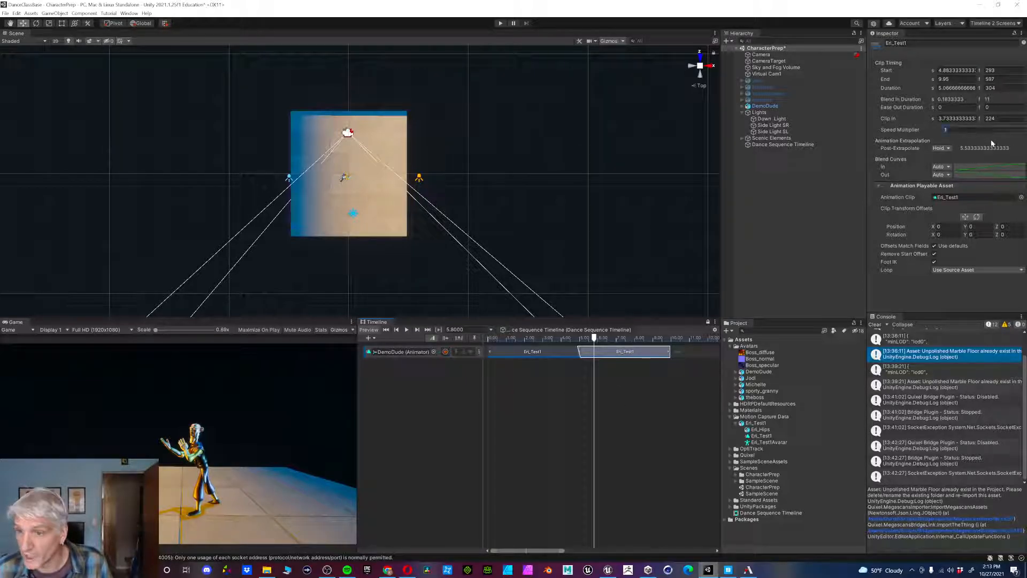
key(Return)
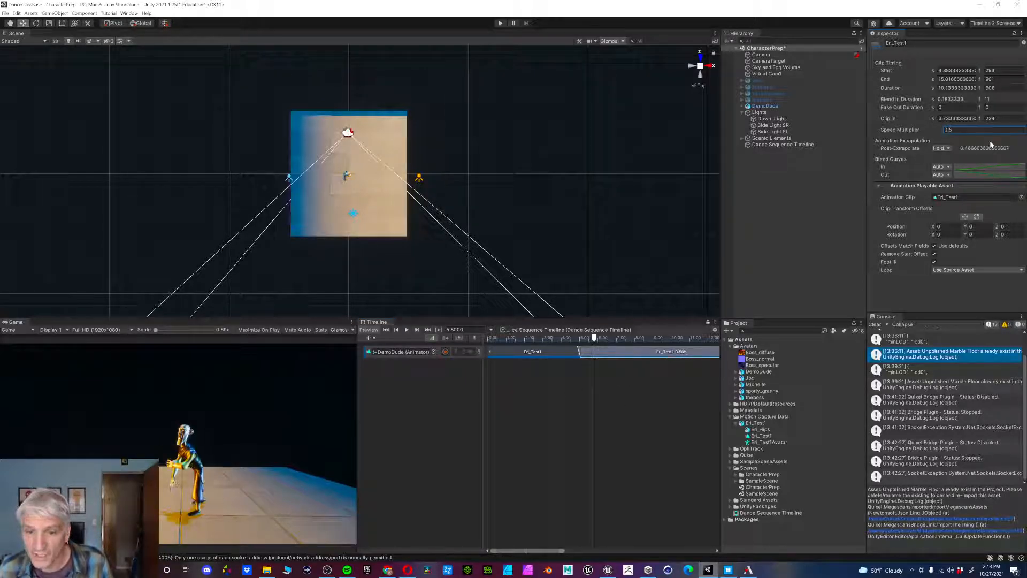
Move the last Eri_Test1 piece to start at 18.15 seconds, and play the timeline through the slowed clip.
drag(562, 551, 609, 551)
click(662, 408)
click(668, 353)
drag(669, 353, 701, 351)
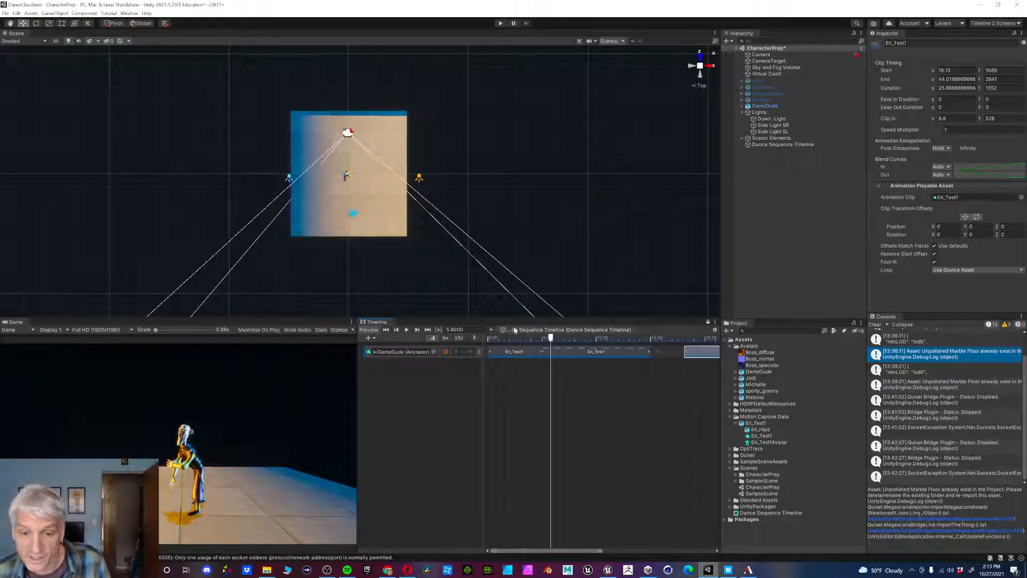
drag(552, 338, 533, 338)
key(space)
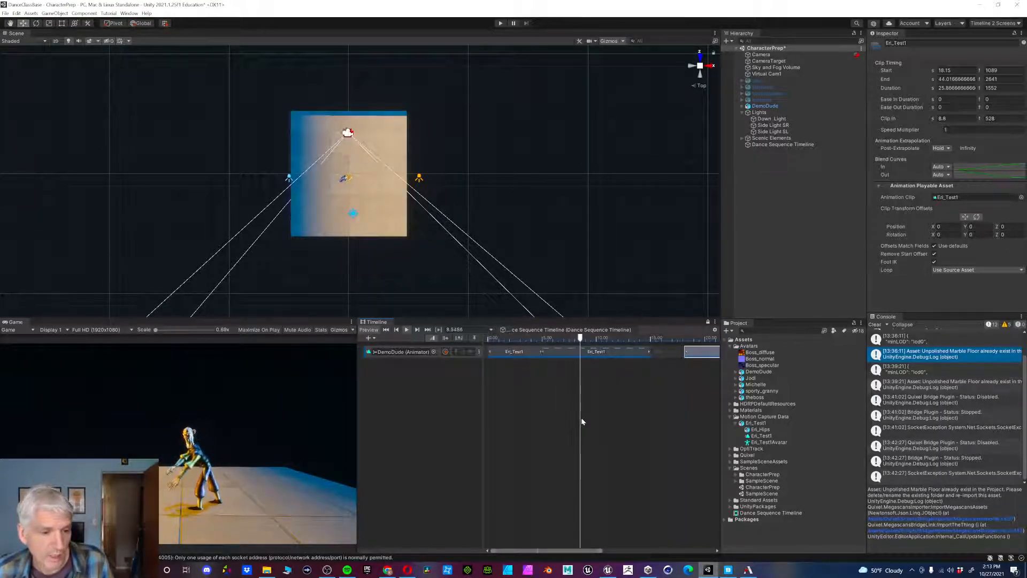
Set the copied clip's speed multiplier to 0.7 and scrub the playhead to about 18.13 seconds.
click(630, 351)
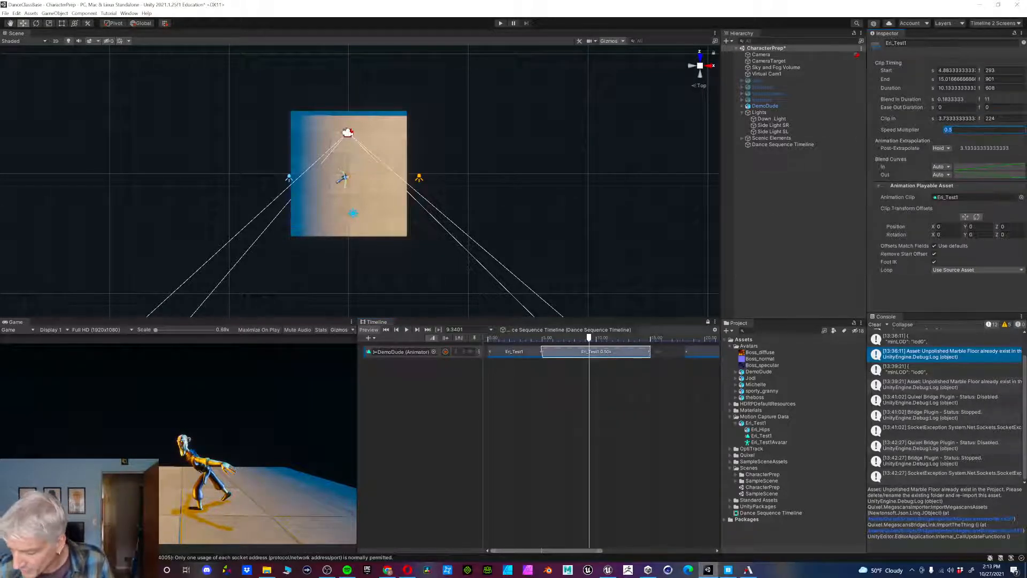
text(0.7)
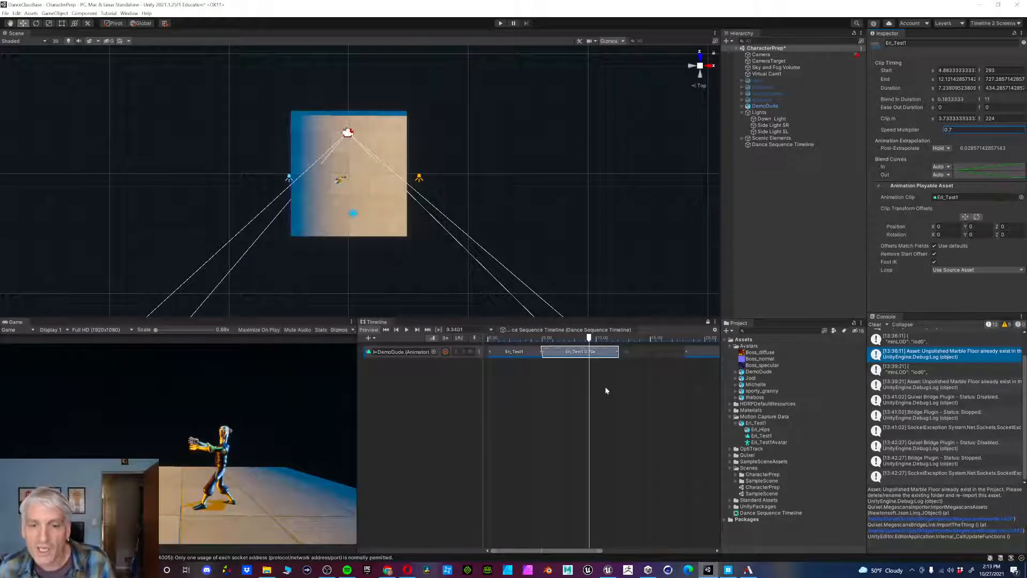
drag(590, 338, 692, 338)
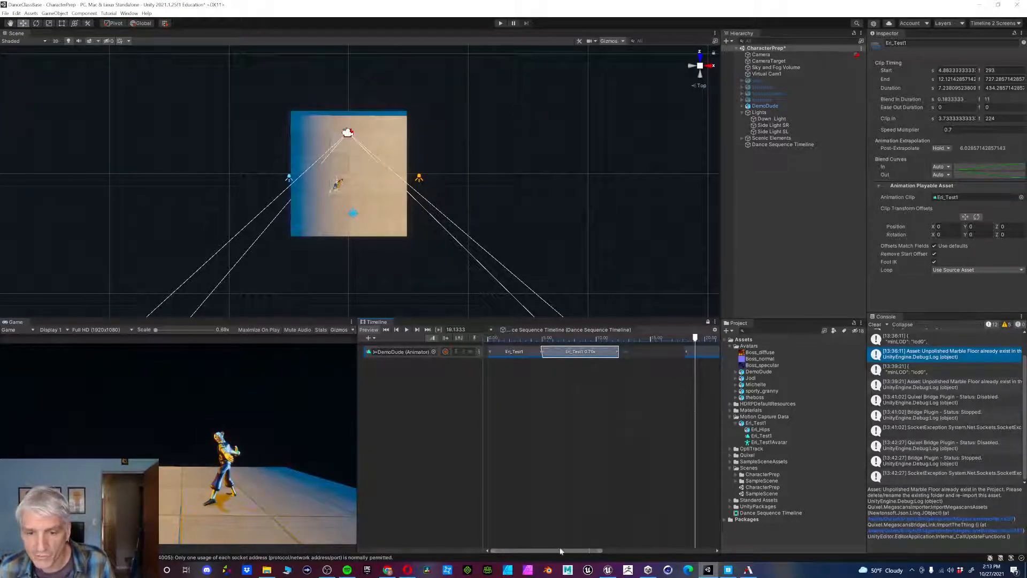
Trim the start of the last Eri_Test1 clip to 19.25 seconds.
drag(600, 551, 700, 551)
mouse_move(595, 338)
mouse_down()
mouse_move(624, 338)
mouse_move(581, 339)
mouse_move(594, 341)
mouse_up()
click(601, 353)
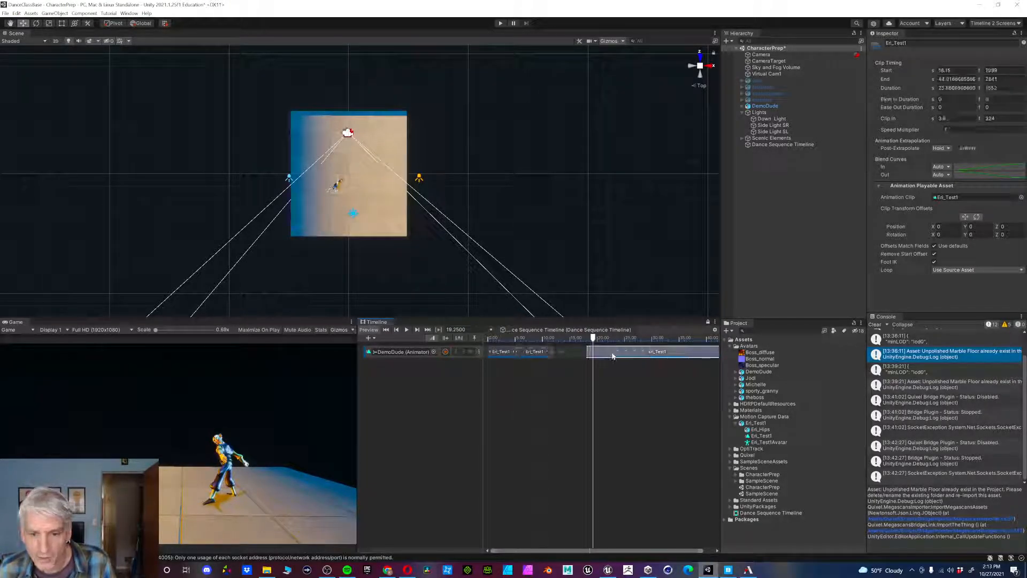
right_click(612, 356)
mouse_move(691, 412)
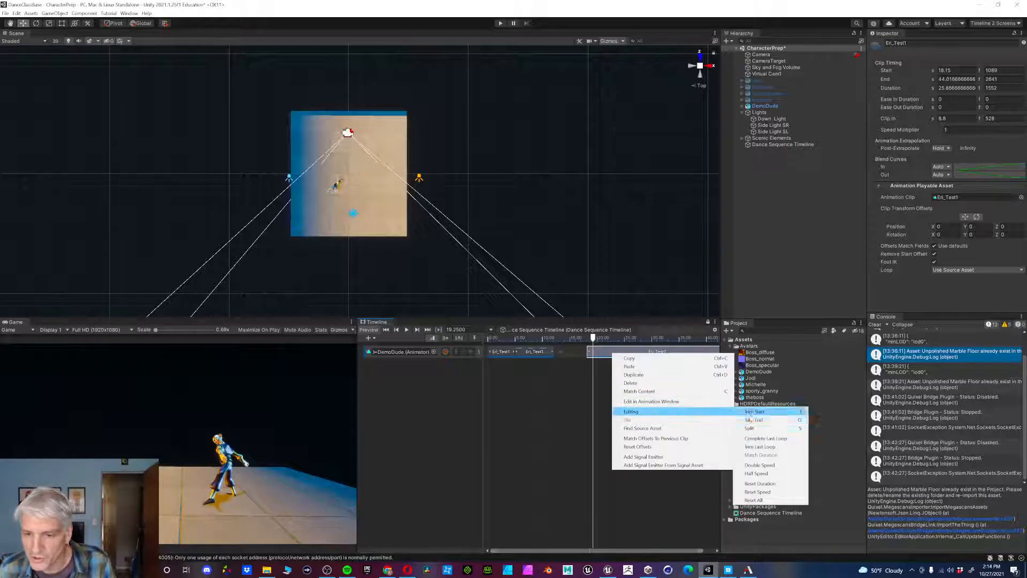
click(753, 411)
Split the last Eri_Test1 clip at about 24.02 seconds.
drag(593, 338, 619, 348)
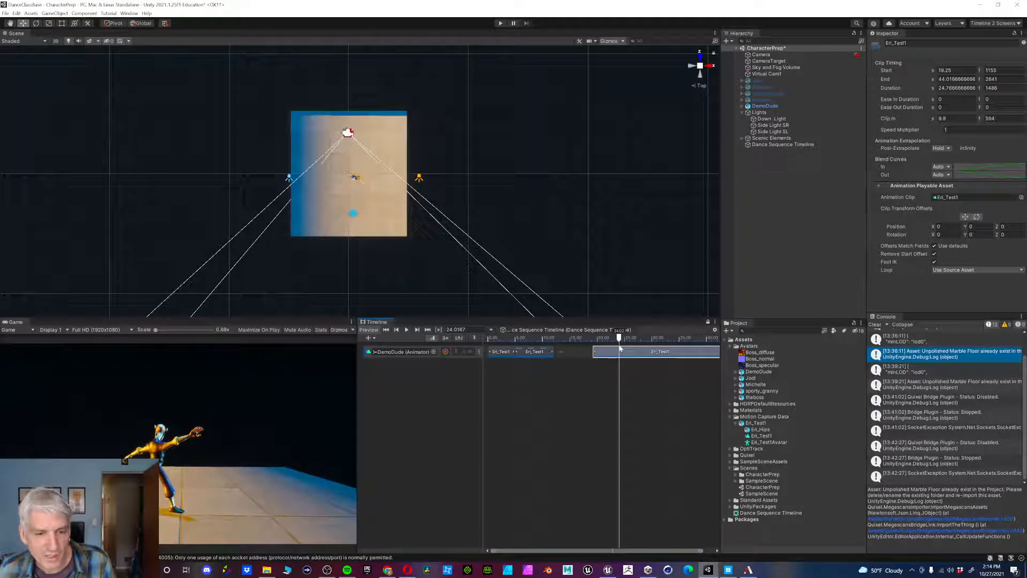
click(626, 366)
click(625, 355)
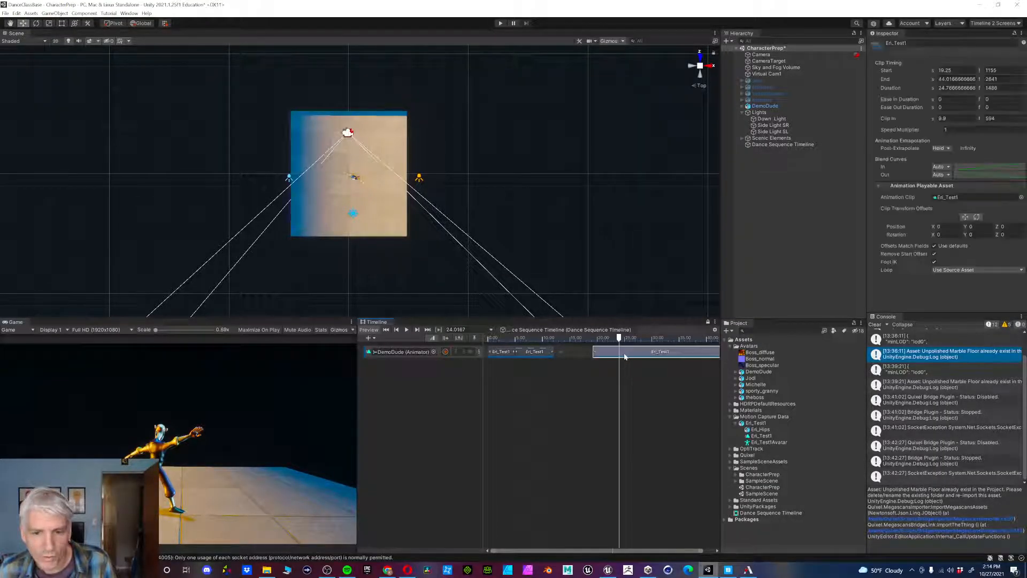
right_click(634, 348)
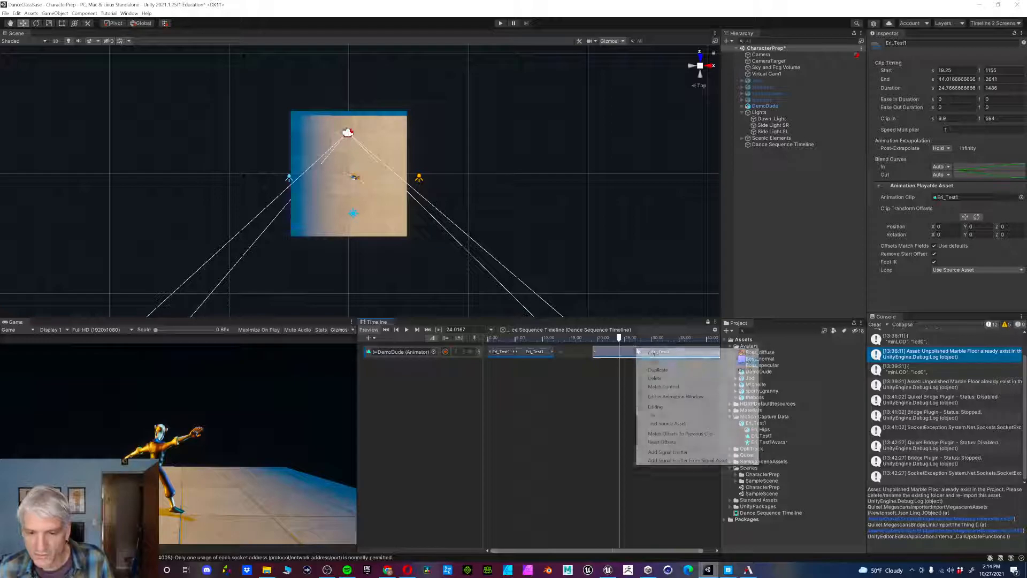
mouse_move(696, 407)
click(773, 423)
click(700, 420)
Move the last piece to start at about 27.98 seconds, and trim the end of the short piece before it to about 21.08 seconds.
drag(648, 355, 604, 345)
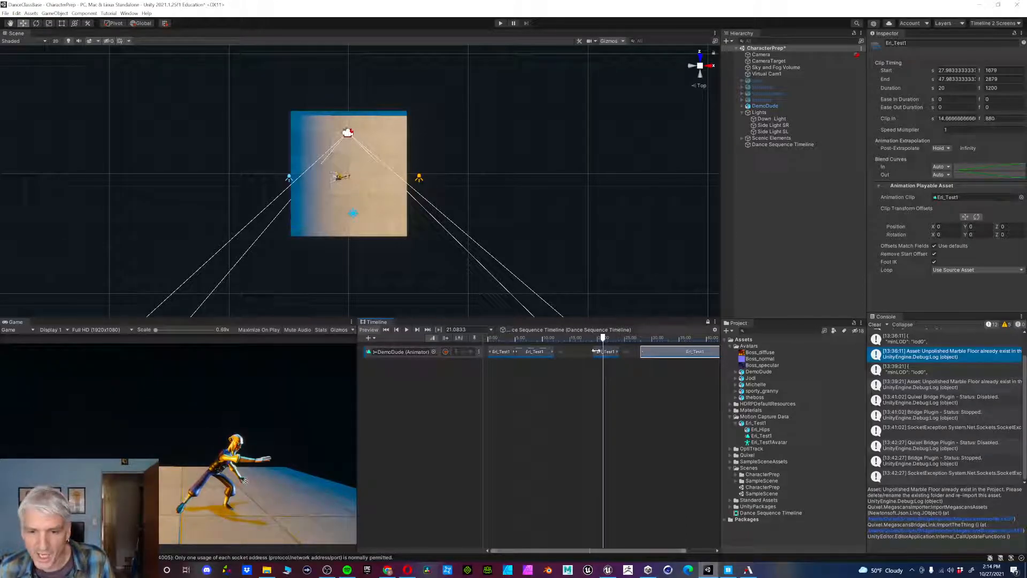
click(595, 351)
right_click(613, 354)
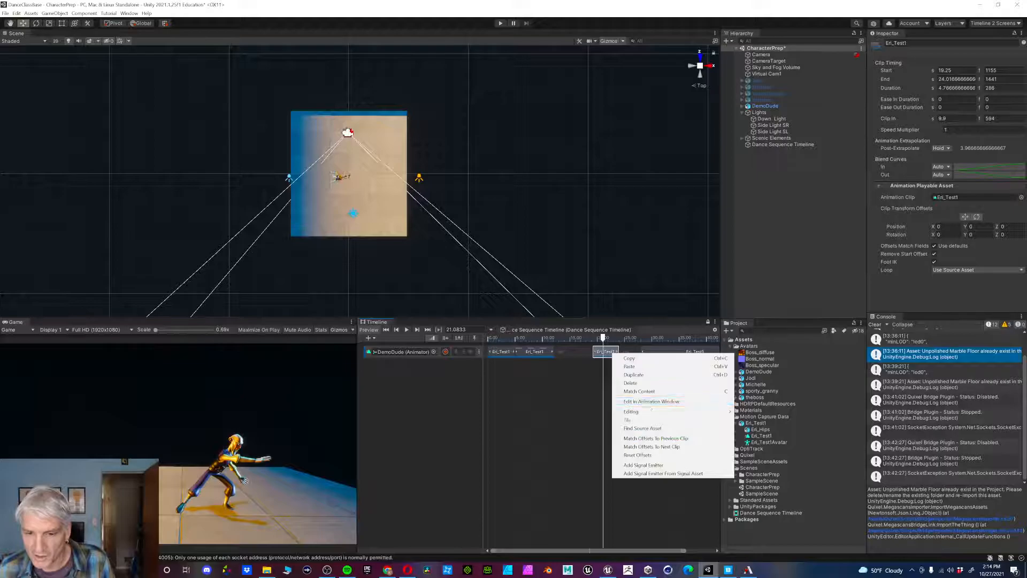
mouse_move(642, 412)
click(766, 423)
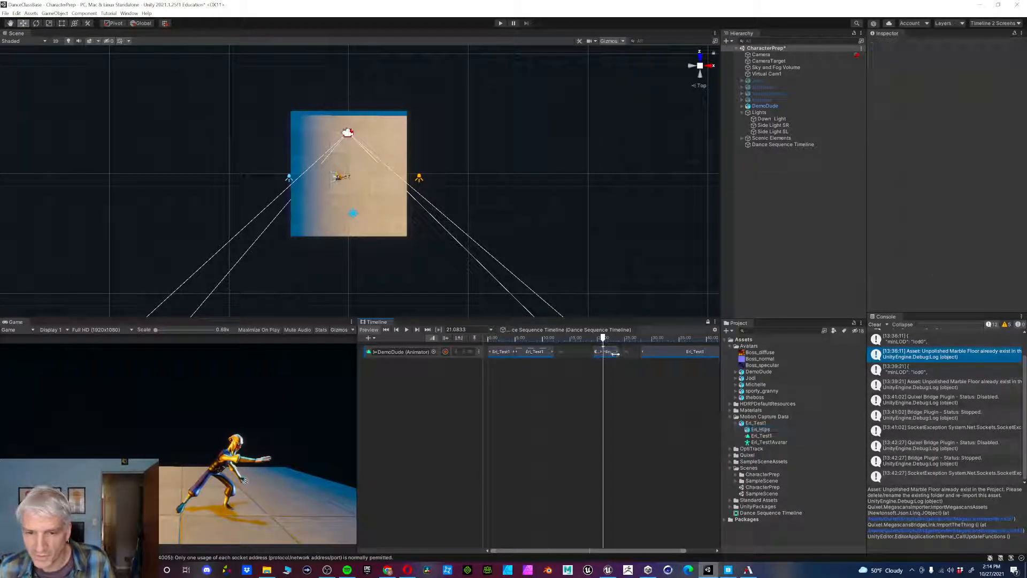
click(622, 383)
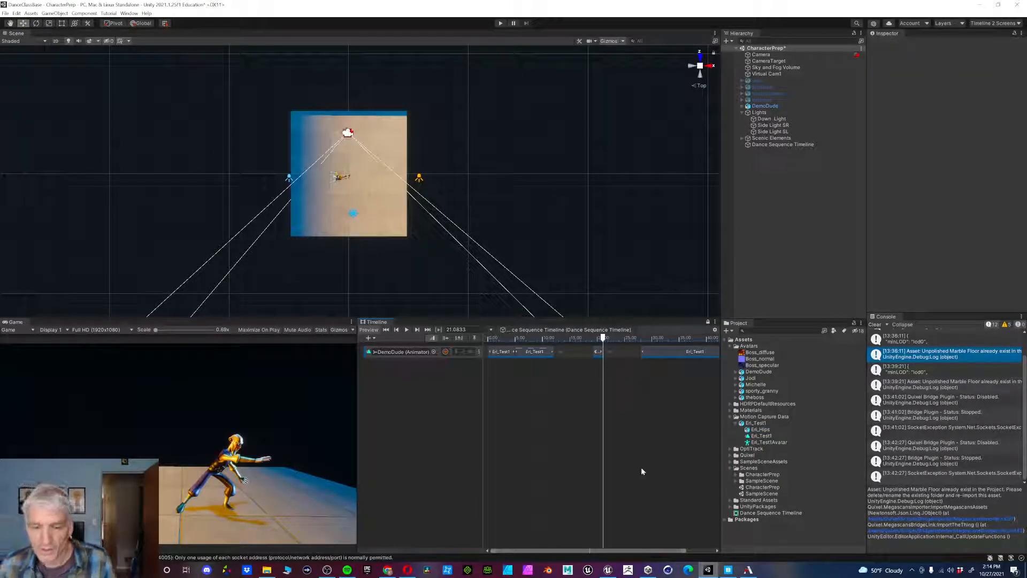
Move the last Eri_Test1 clip to start at about 21.05 seconds, overlapping the trimmed short clip with a 0.03-second blend.
drag(684, 550, 654, 551)
drag(493, 551, 552, 551)
drag(653, 549, 648, 550)
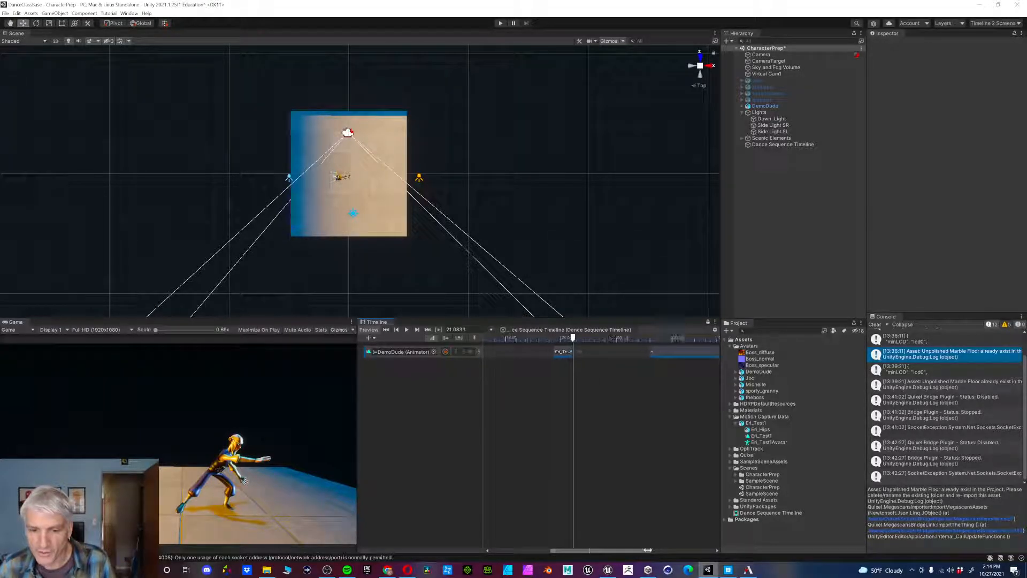
mouse_move(573, 345)
mouse_down()
mouse_move(548, 345)
mouse_move(564, 346)
mouse_up()
drag(657, 350, 568, 346)
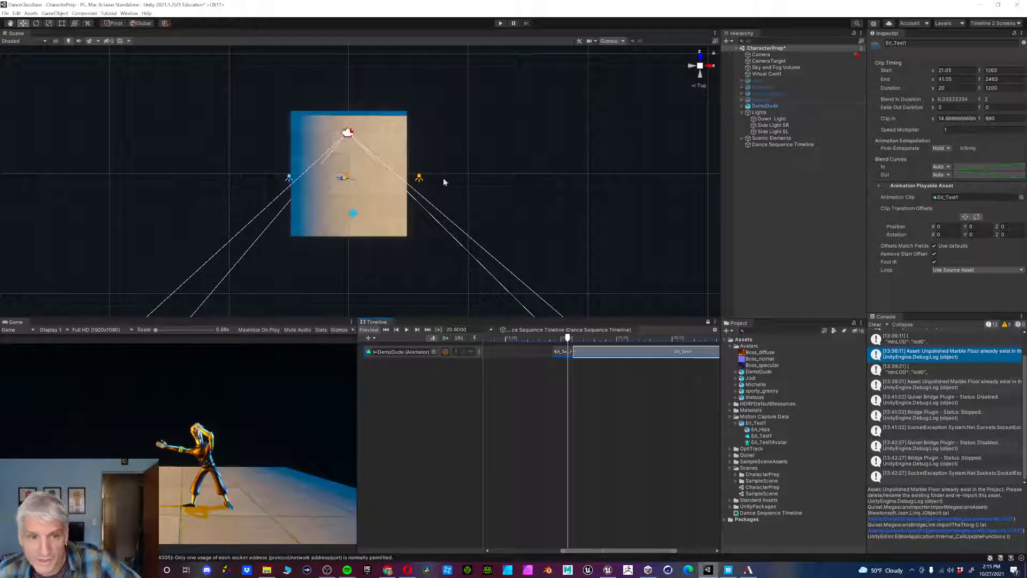
Try to move DemoDude along the X axis to about 1.97 in the scene, and scrub the playhead back to about 19.8 seconds.
click(347, 180)
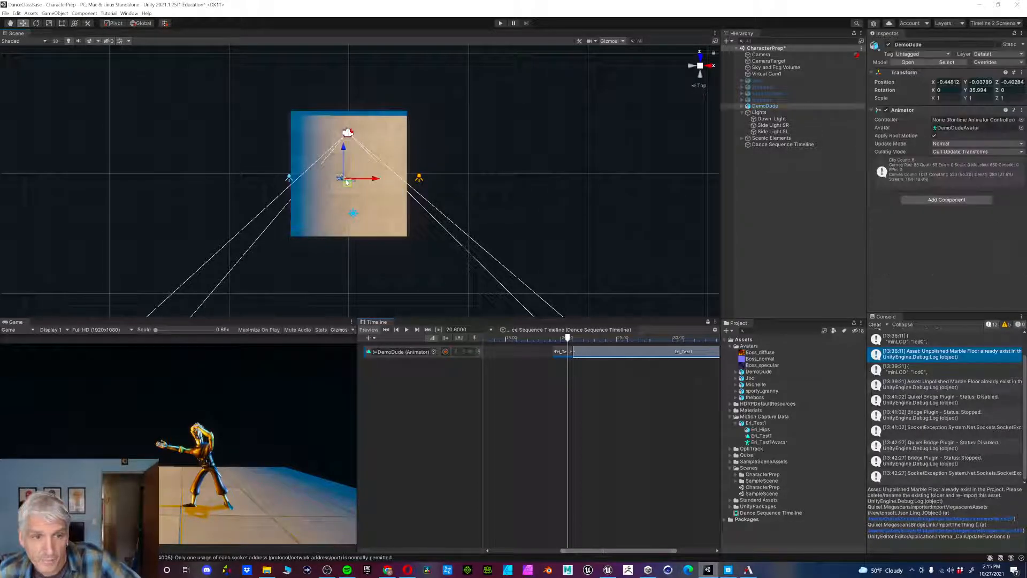
drag(379, 181, 412, 207)
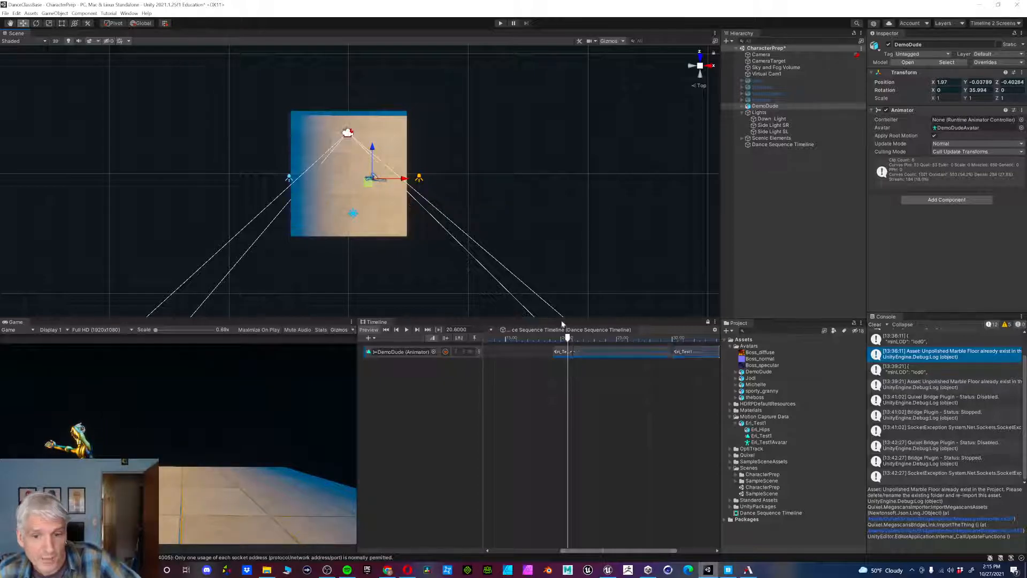
drag(568, 339, 556, 338)
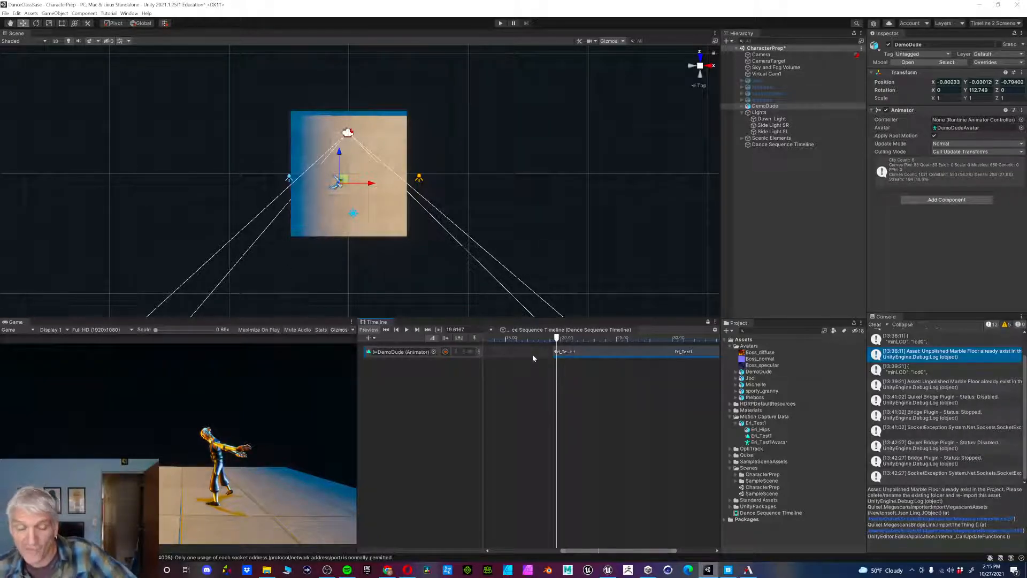
Move the last Eri_Test1 clip to start at about 20.98 seconds with a 0.1-second blend, and play and scrub across the transition.
drag(674, 552, 584, 551)
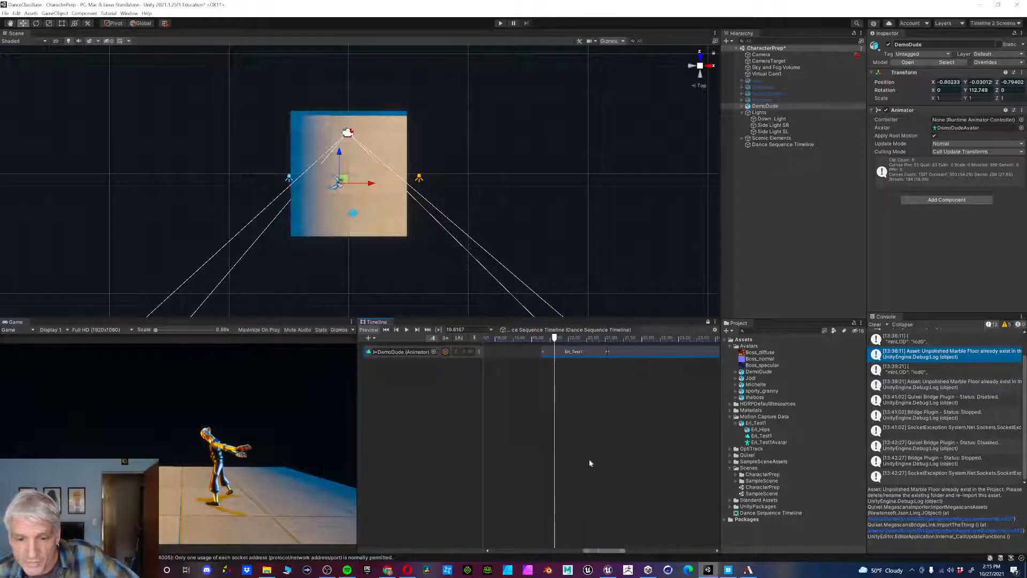
drag(567, 338, 624, 352)
click(623, 354)
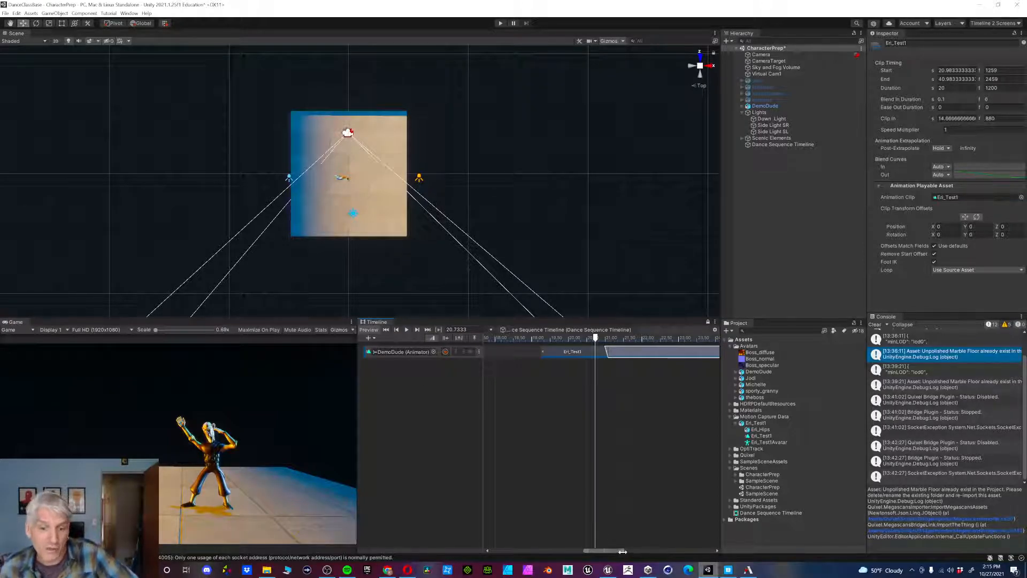
drag(623, 551, 615, 551)
mouse_move(651, 342)
mouse_down()
mouse_move(669, 339)
mouse_move(652, 340)
mouse_up()
key(space)
drag(611, 549, 673, 550)
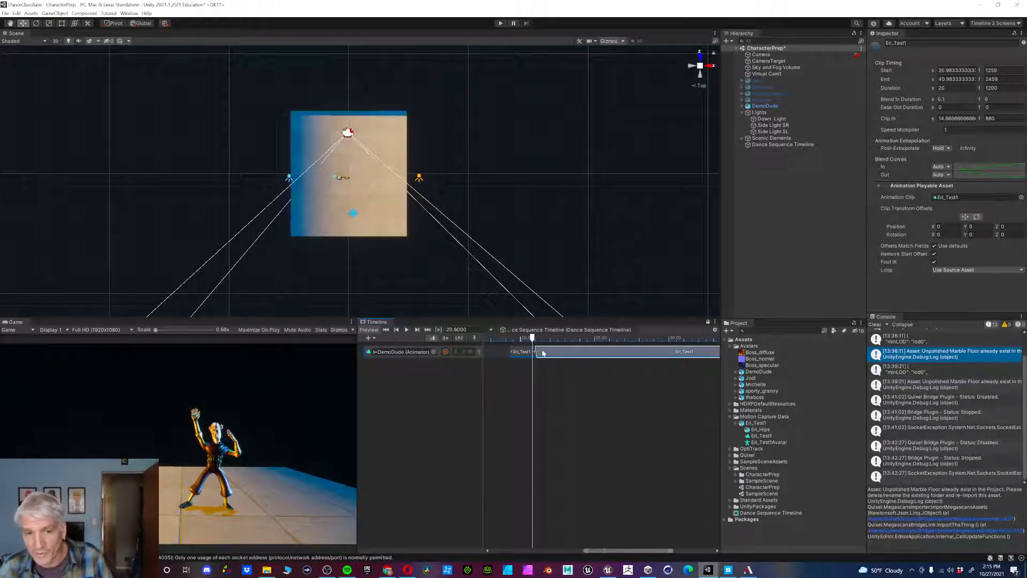
mouse_move(535, 343)
mouse_down()
mouse_move(546, 342)
mouse_move(530, 342)
mouse_up()
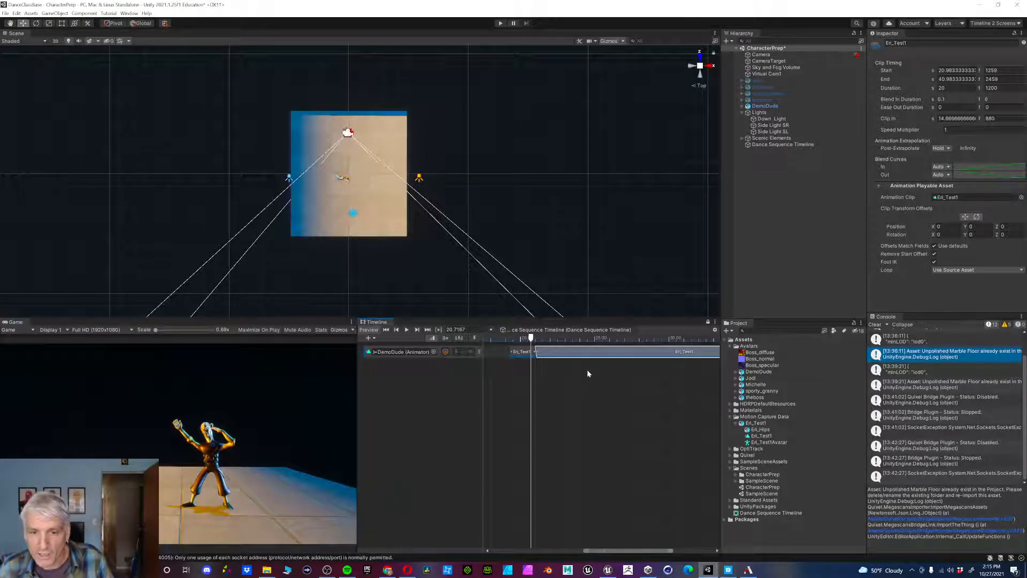
Match the last clip's offsets to the previous clip, and play through the transition.
right_click(598, 352)
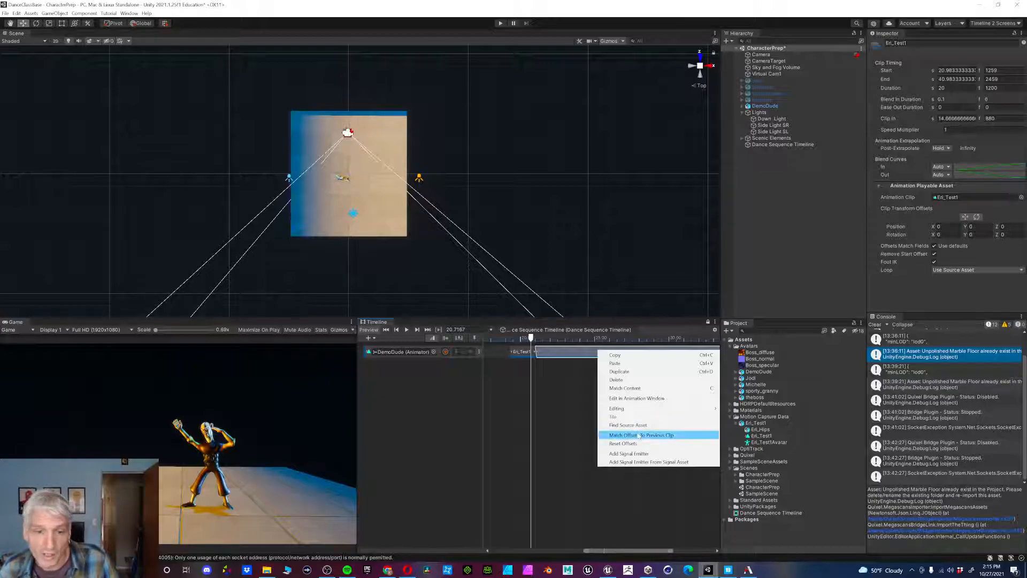
click(638, 436)
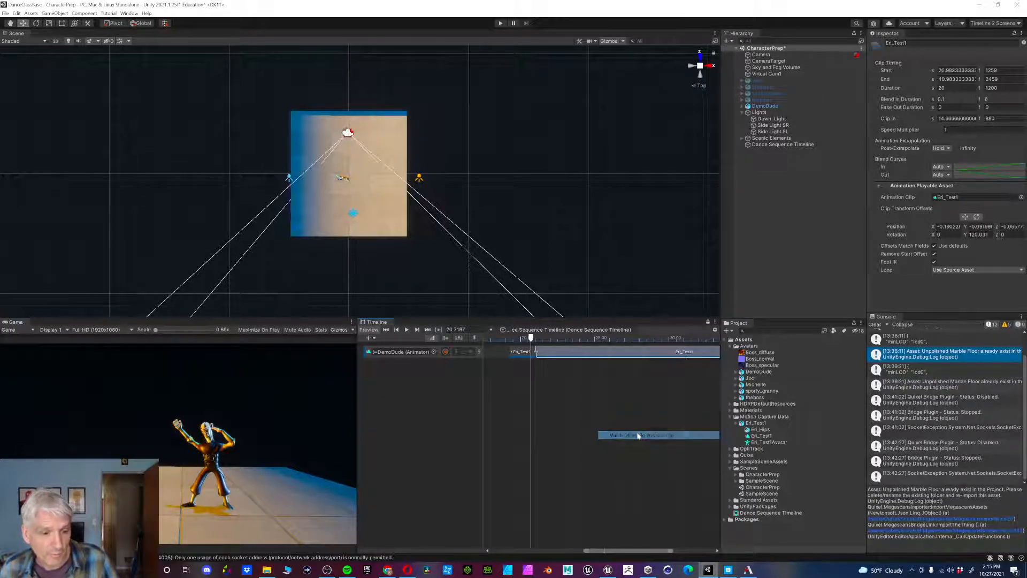
mouse_move(532, 337)
mouse_down()
mouse_move(541, 337)
mouse_move(523, 342)
mouse_up()
key(space)
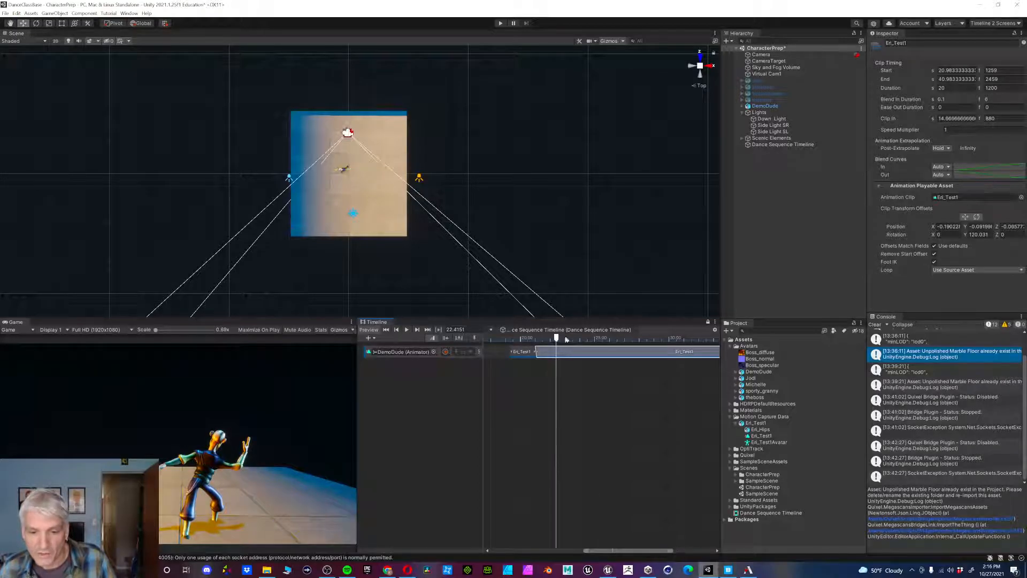
drag(557, 341, 534, 338)
Extend the last clip's start back to 20.75 seconds for a 0.33-second blend, match its offsets to the previous clip again, and play it.
scroll(556, 425, up, 5)
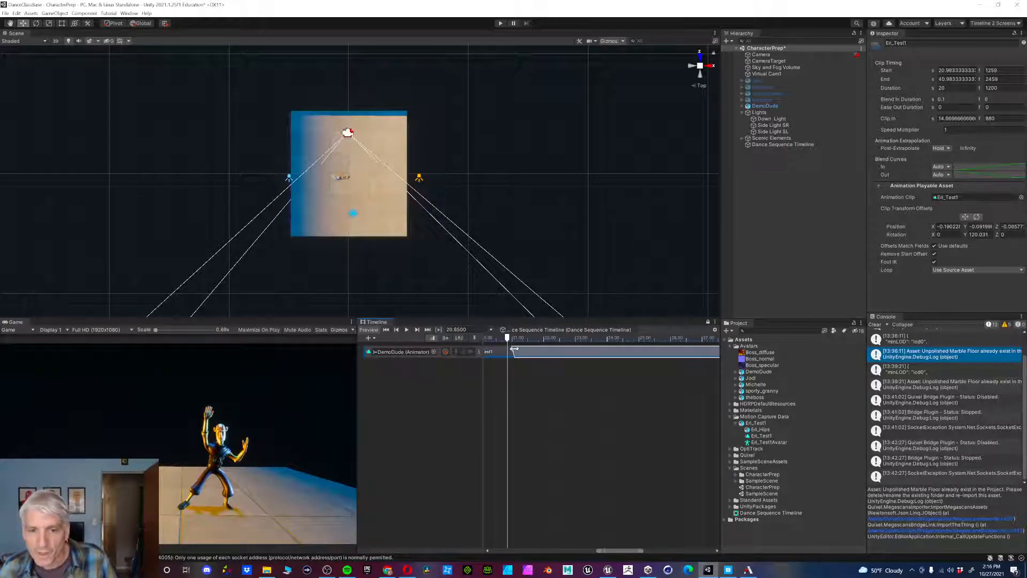
scroll(516, 359, up, 3)
drag(513, 348, 495, 349)
click(533, 374)
click(537, 353)
right_click(541, 352)
click(574, 436)
drag(507, 339, 497, 341)
key(space)
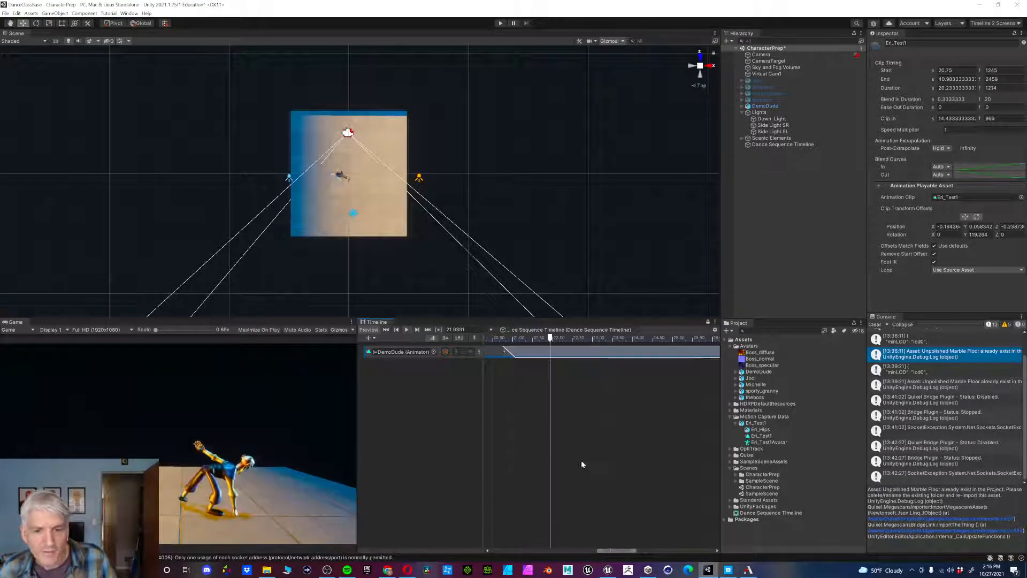
mouse_move(551, 337)
mouse_down()
mouse_move(509, 342)
mouse_move(560, 345)
mouse_move(549, 340)
mouse_up()
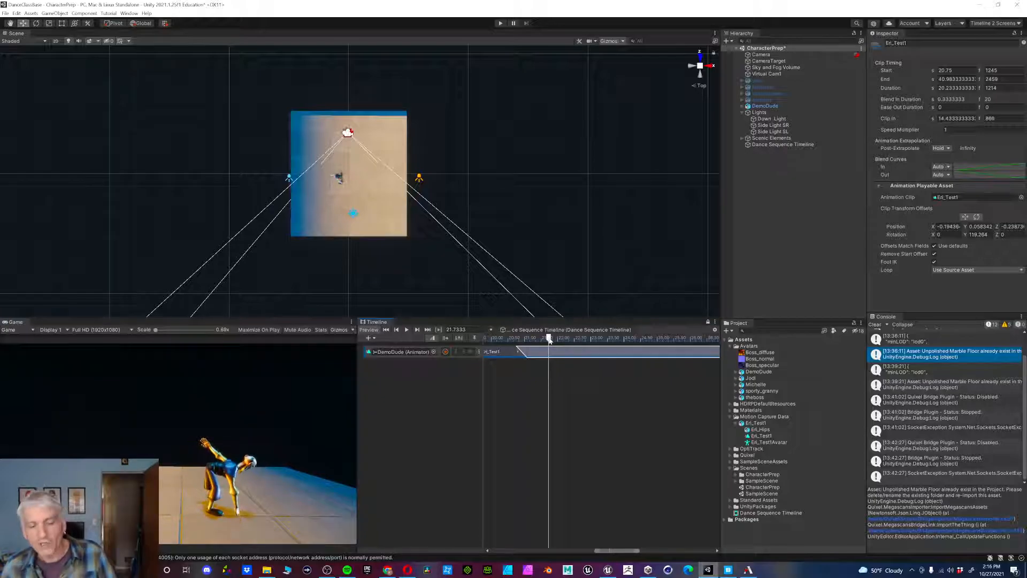
Move the copied 0.7-speed Eri_Test1 clip to start at about 4.72 seconds, blending 0.35 seconds with the first clip.
scroll(527, 465, down, 5)
drag(591, 552, 479, 552)
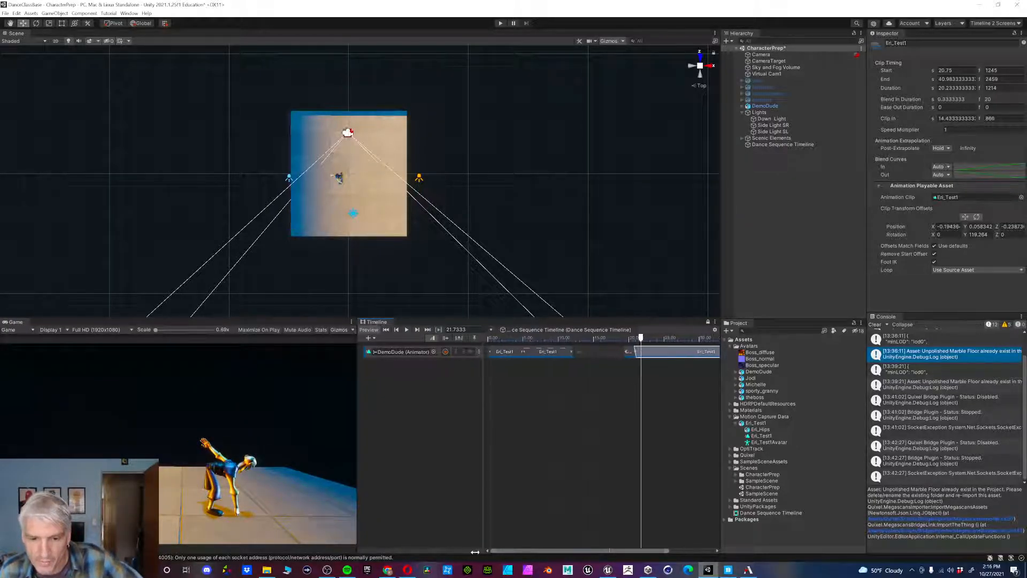
drag(509, 339, 531, 342)
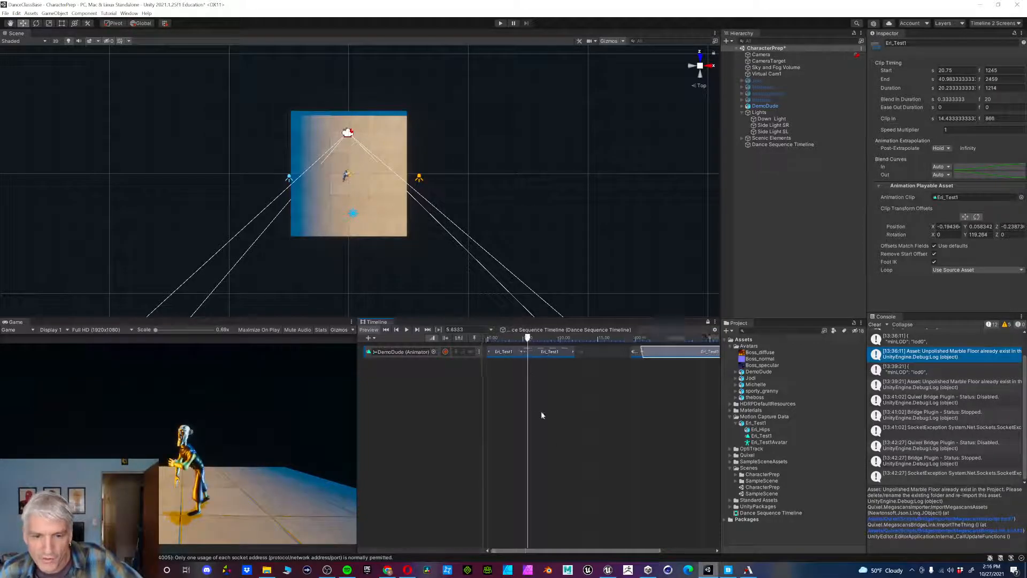
scroll(615, 542, up, 2)
drag(612, 551, 557, 548)
scroll(516, 315, up, 3)
scroll(537, 354, up, 3)
click(568, 352)
drag(566, 350, 566, 350)
Match the slowed clip's offsets to the previous clip, play the transition, and scrub the playhead to about 4.43 seconds.
right_click(570, 356)
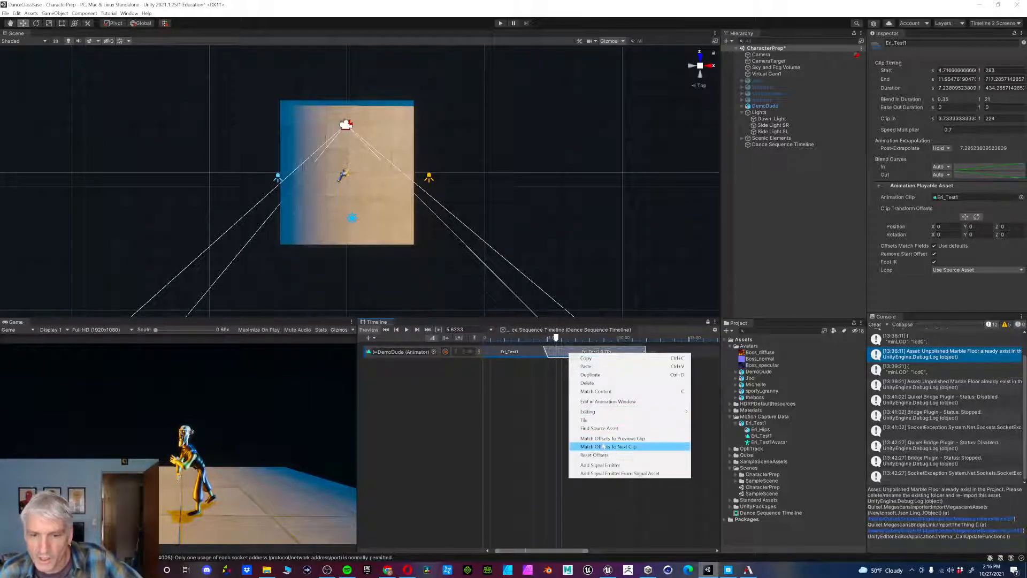
click(602, 438)
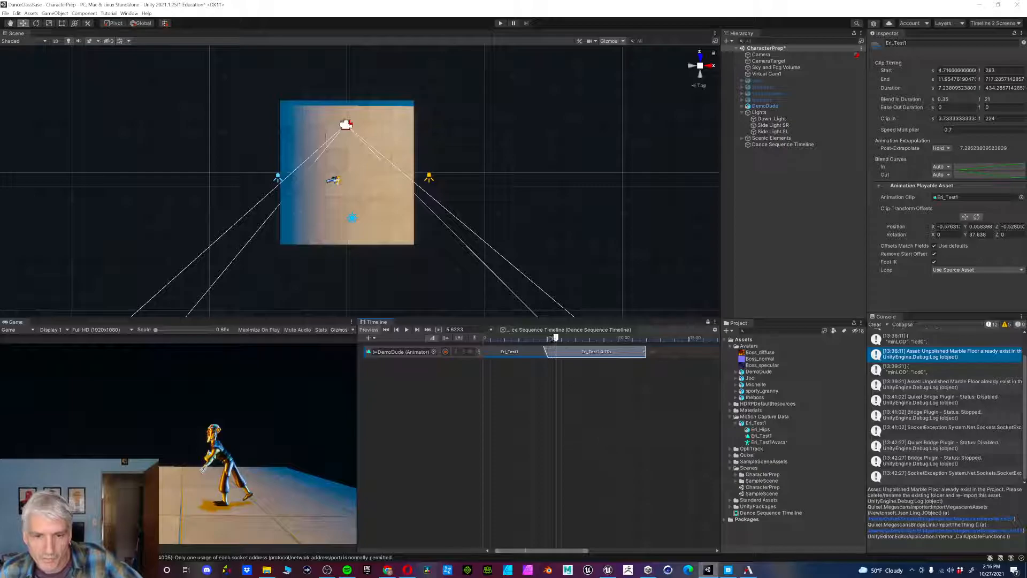
drag(557, 338, 518, 338)
key(space)
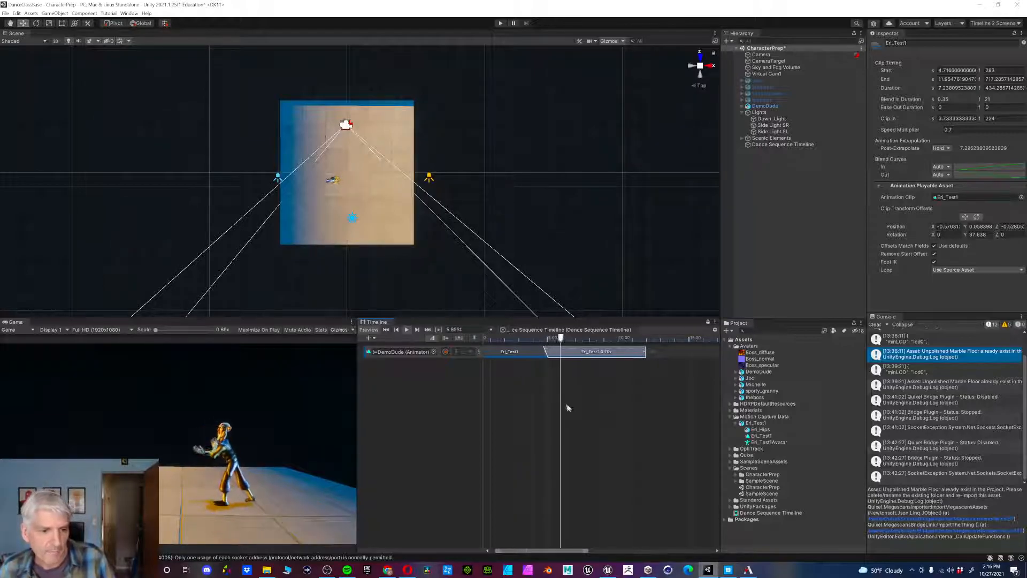
mouse_move(535, 339)
mouse_down()
mouse_move(550, 340)
mouse_move(534, 347)
mouse_move(568, 350)
mouse_move(533, 351)
mouse_move(581, 351)
mouse_move(539, 351)
mouse_up()
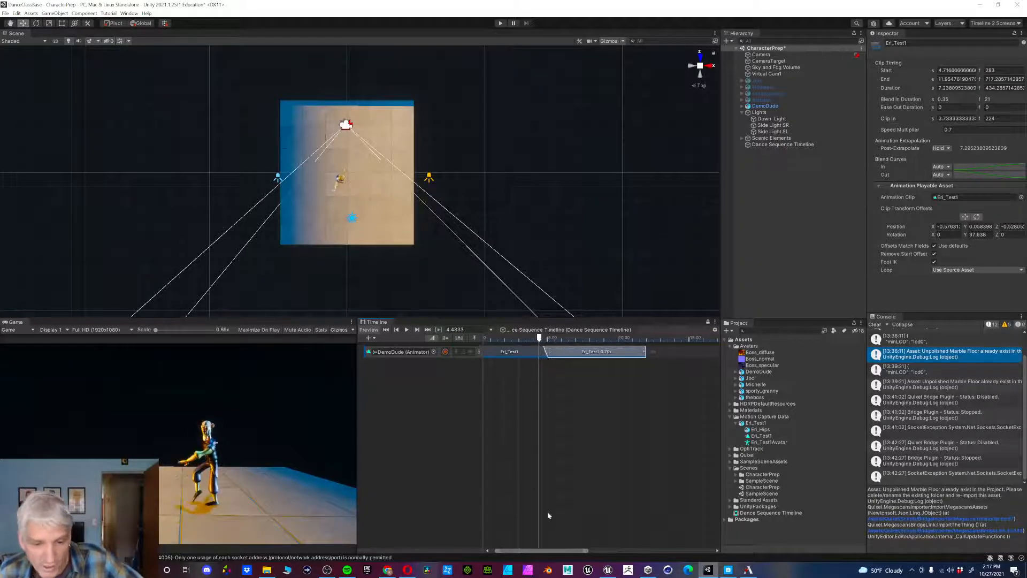
Scrub the playhead through the slowed clip to about 9.48 seconds.
drag(585, 551, 662, 551)
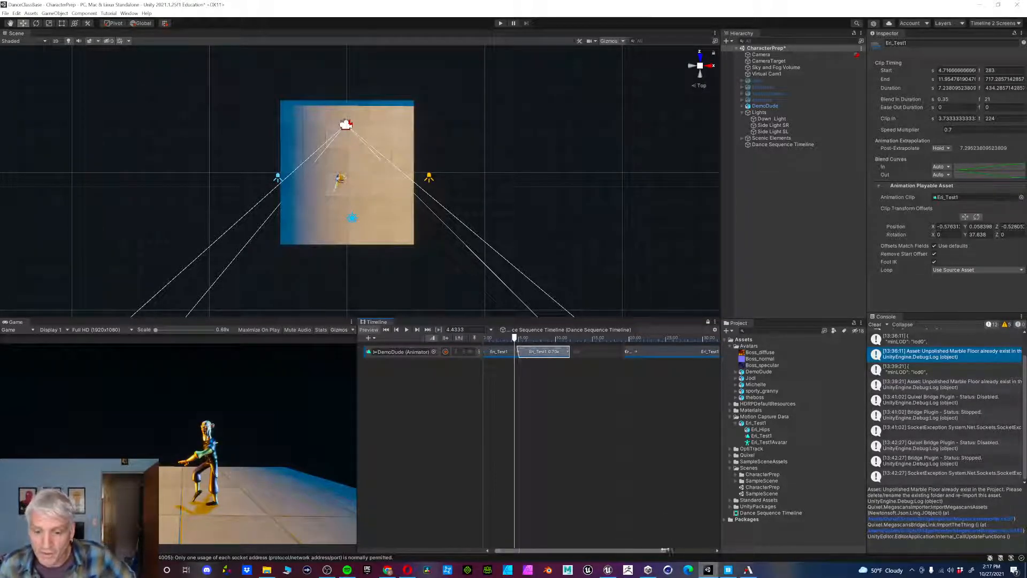
drag(662, 551, 580, 550)
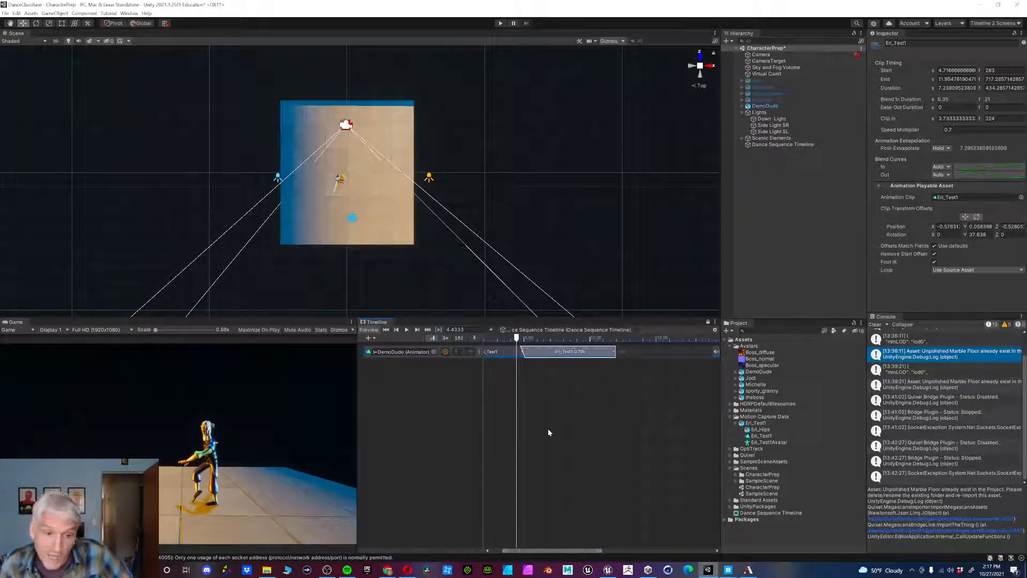
drag(516, 338, 559, 342)
drag(599, 552, 703, 550)
mouse_move(522, 339)
mouse_down()
mouse_move(497, 343)
mouse_move(587, 346)
mouse_move(533, 345)
mouse_up()
drag(703, 550, 734, 547)
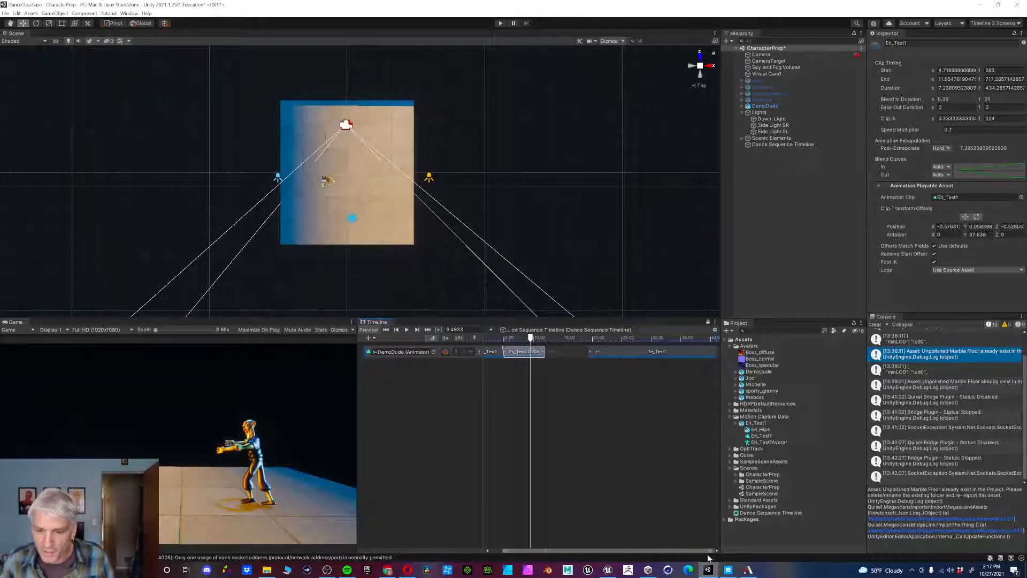
drag(712, 551, 601, 551)
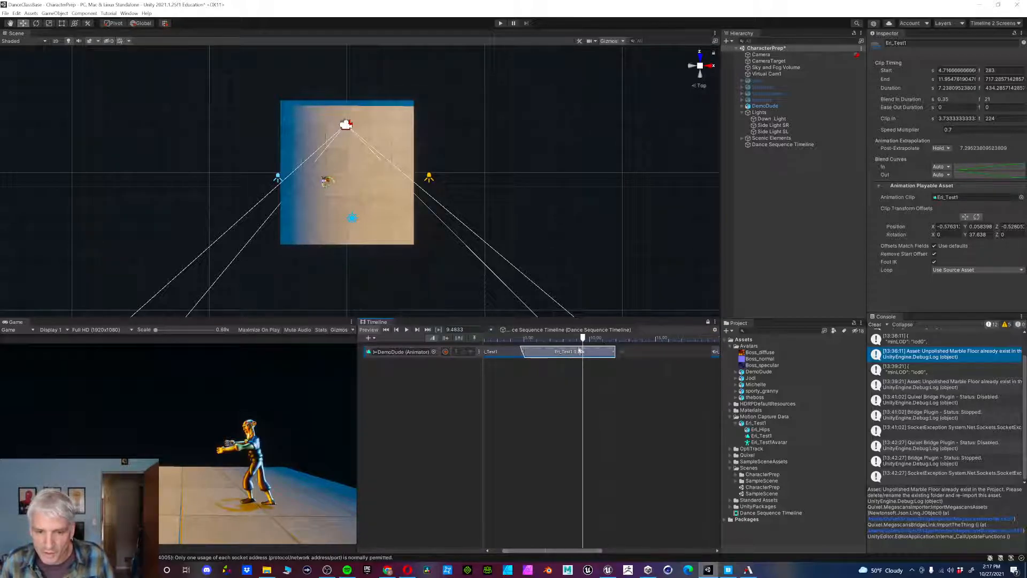
Trim the slowed clip to about 6.42 seconds, start it at 4.8 seconds, and match its offsets to the previous clip.
drag(580, 337, 536, 354)
key(ctrl+z)
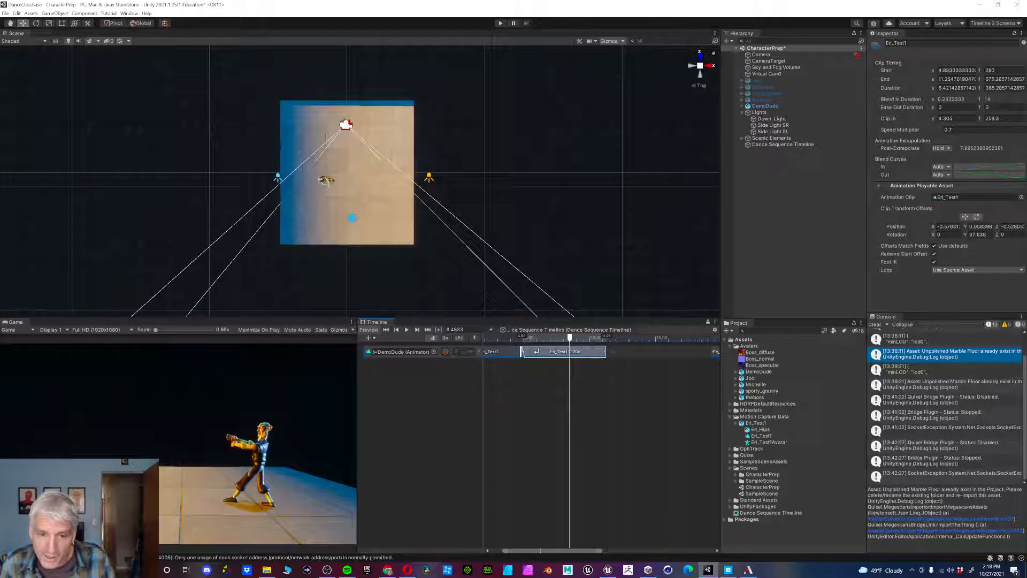
right_click(538, 349)
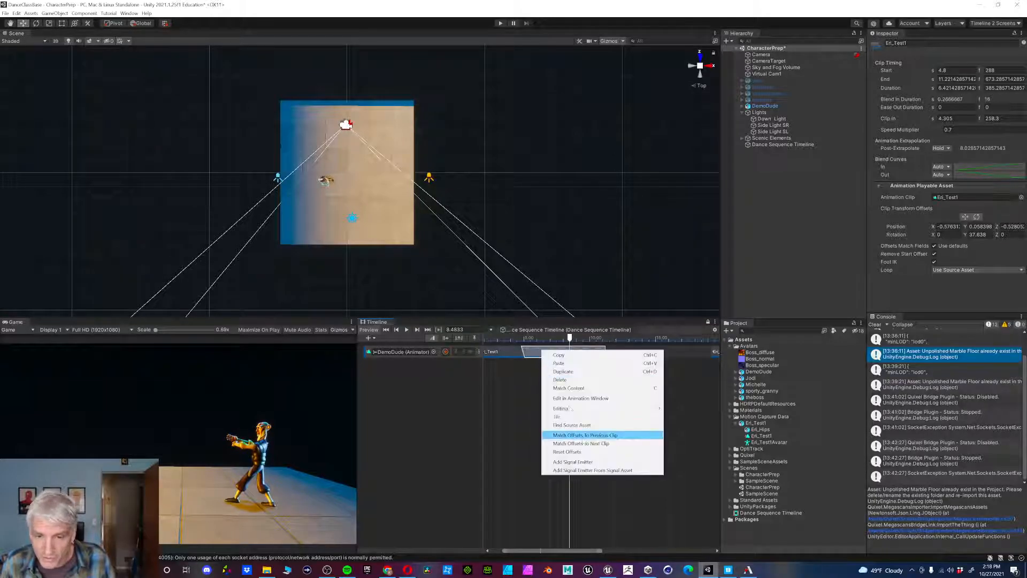
click(583, 435)
drag(520, 338, 607, 352)
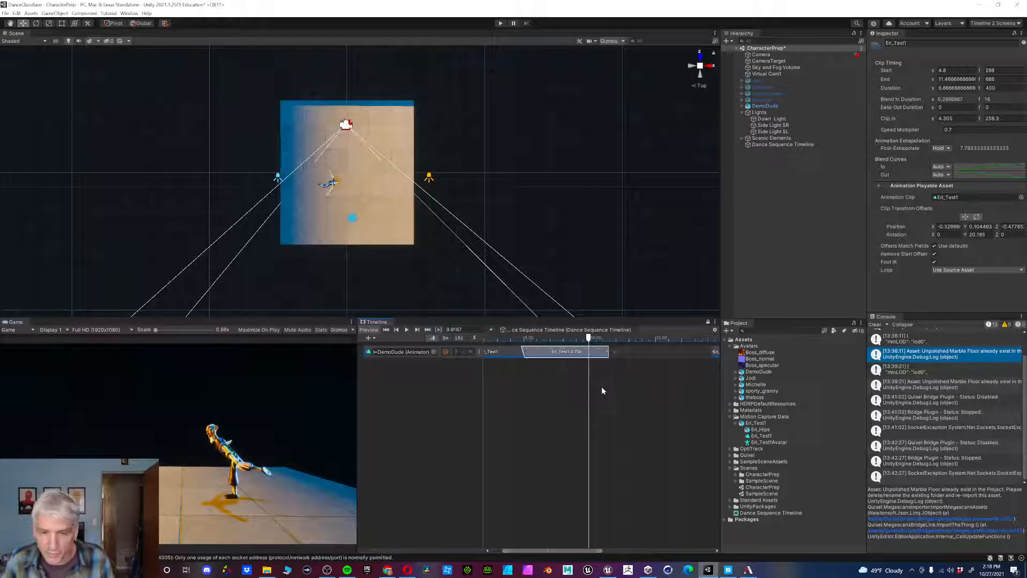
key(ctrl+z)
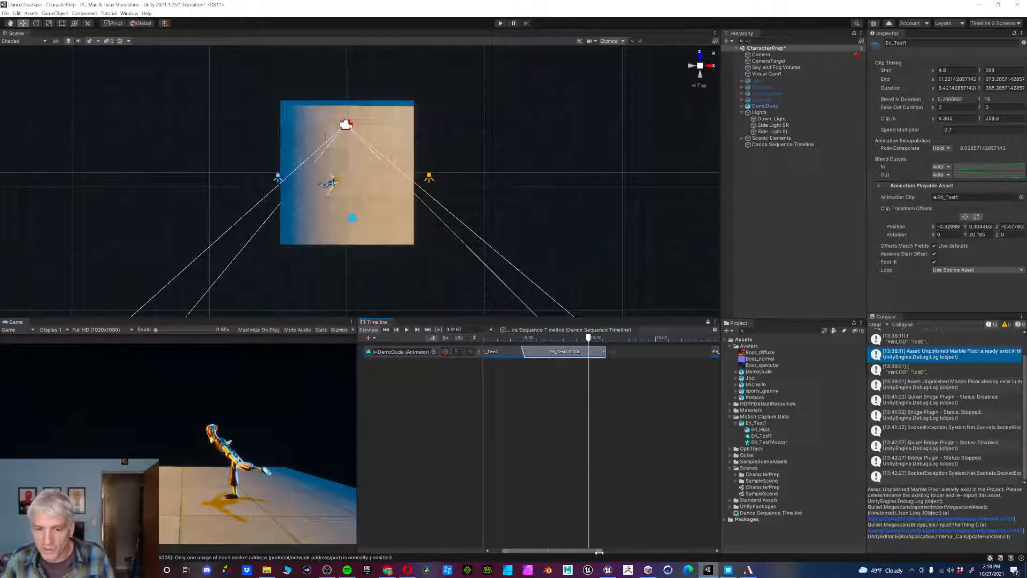
Move the last two clips together to start at 11.1 seconds, overlapping the slowed clip, and play the transition.
drag(599, 552, 690, 550)
click(608, 351)
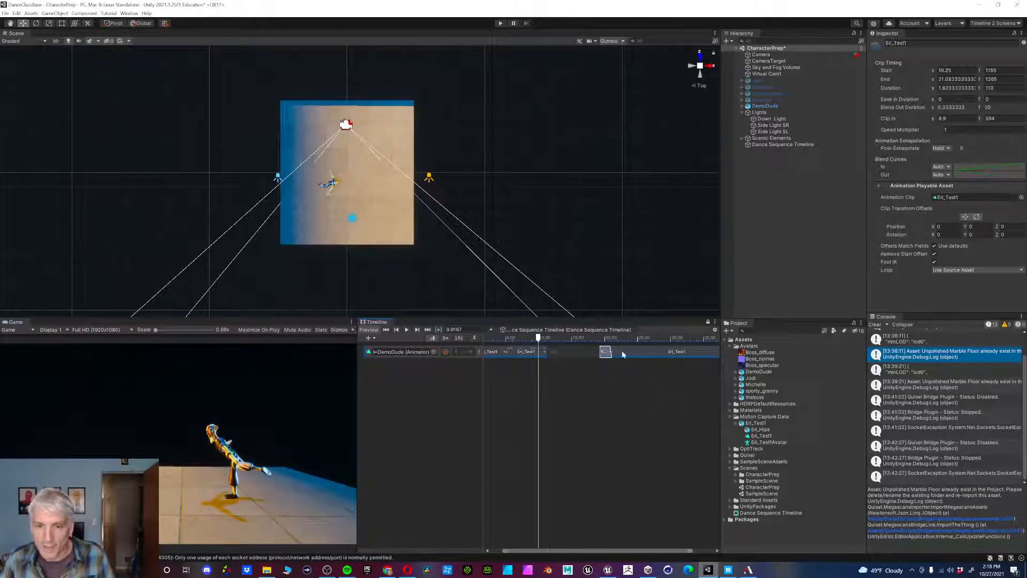
click(643, 392)
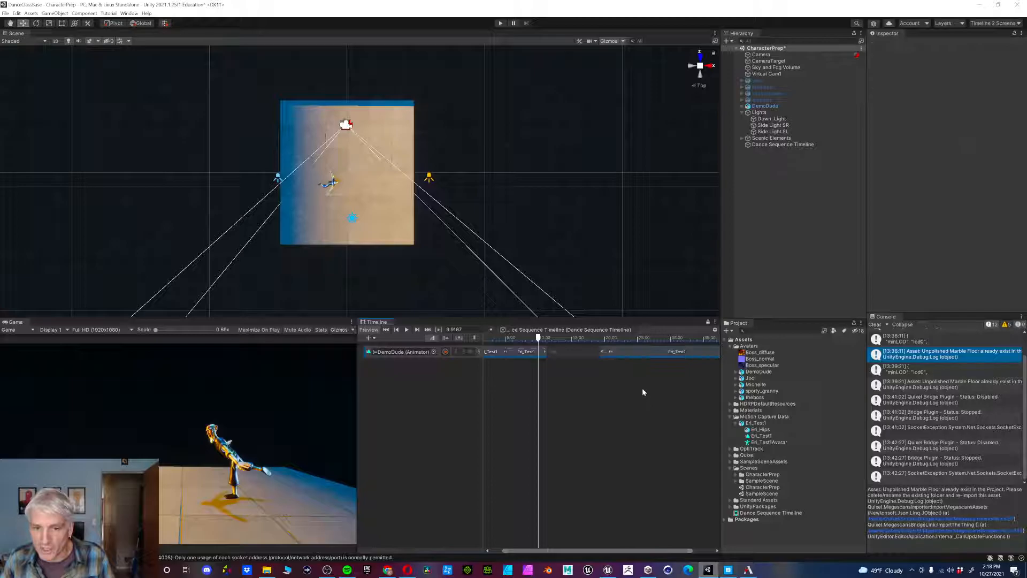
click(606, 352)
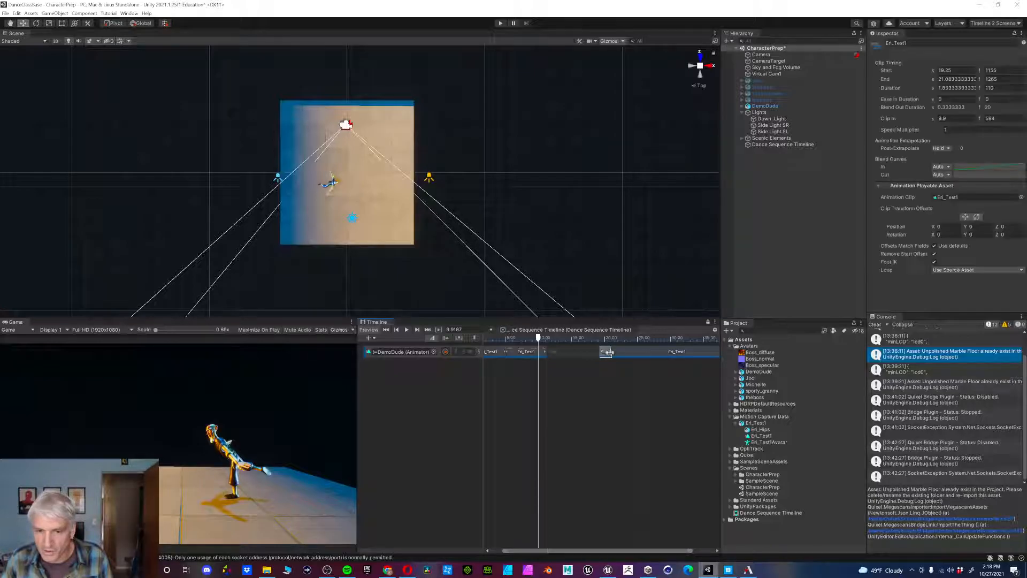
shift+click(638, 352)
drag(638, 351, 602, 351)
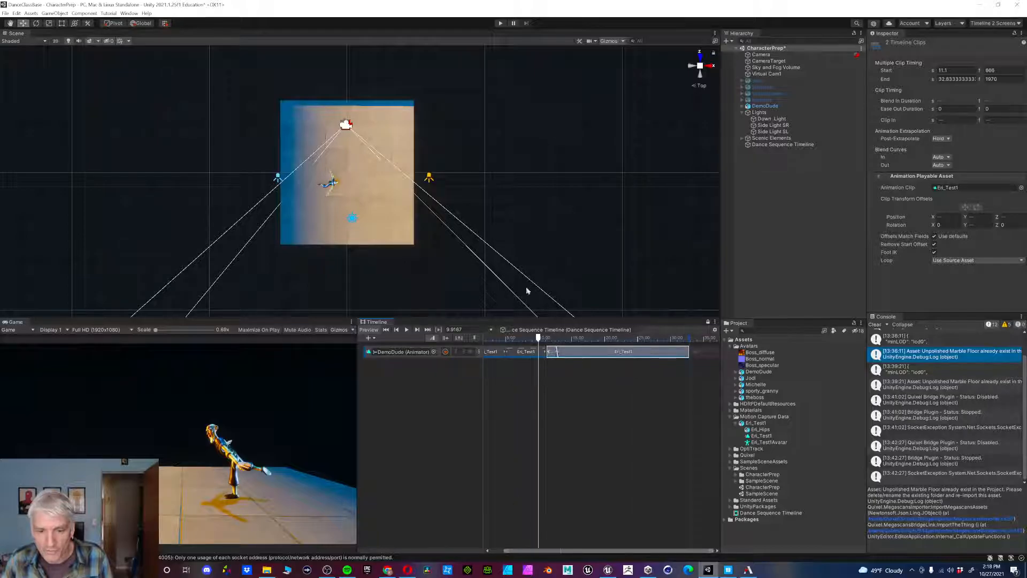
drag(543, 338, 541, 337)
key(space)
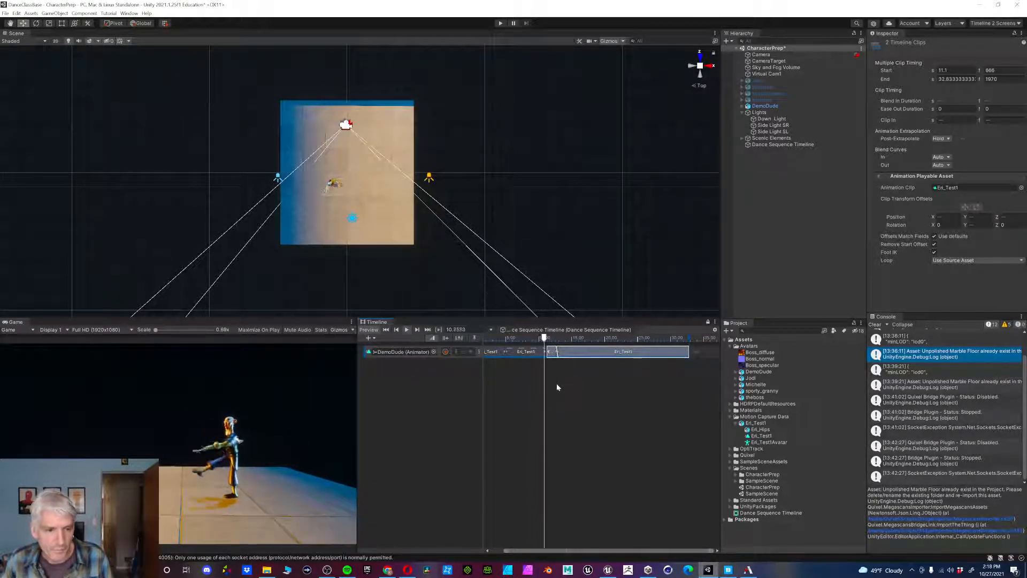
Match the offsets of the last two clips to the previous clip and review the transition from the end of the slowed clip.
scroll(551, 380, up, 3)
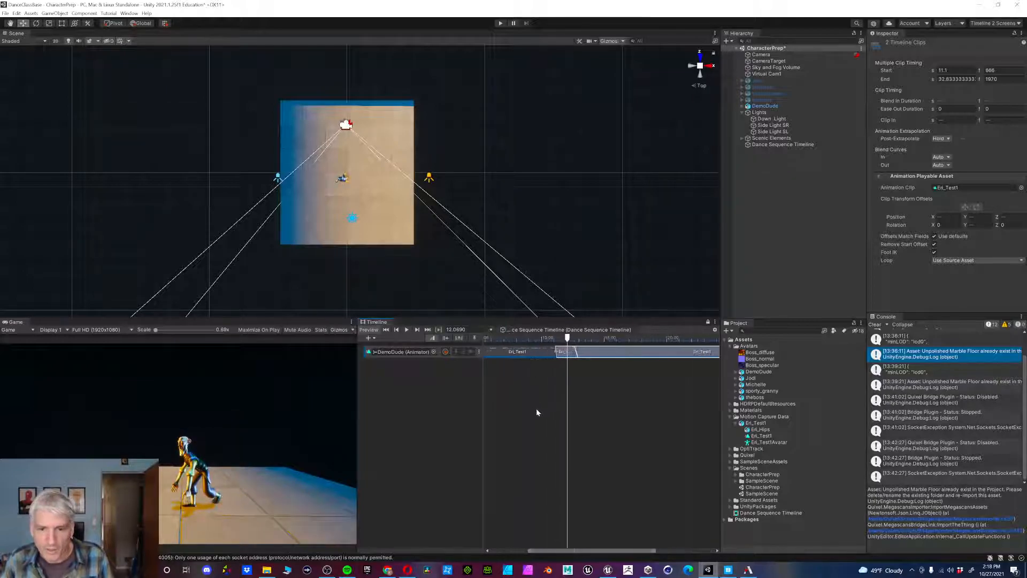
scroll(553, 409, up, 2)
click(579, 358)
click(586, 349)
shift+click(632, 354)
right_click(587, 356)
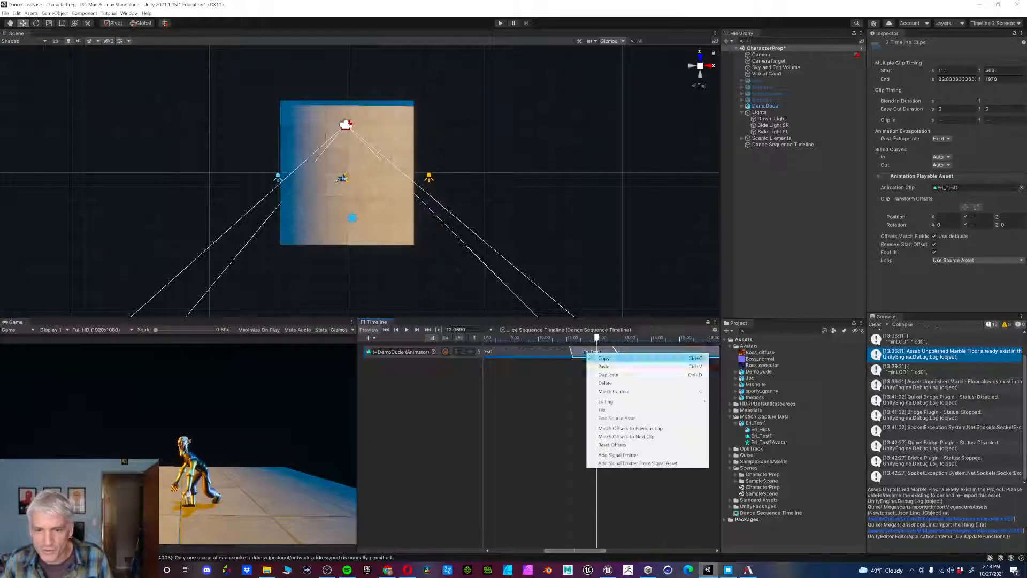
click(621, 428)
drag(598, 341, 565, 344)
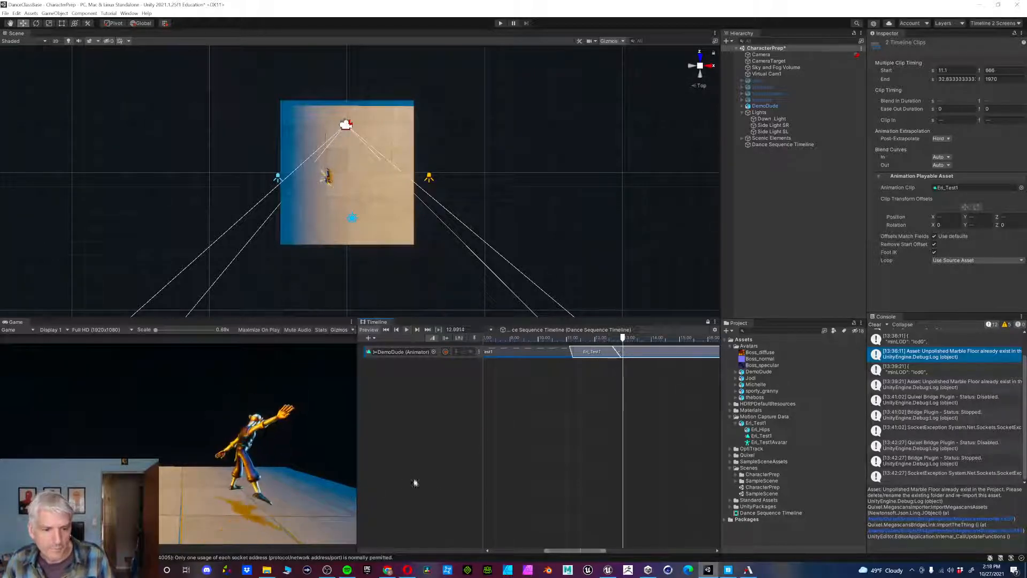
Examine the character's foot contact with the floor from low side angles at several points of the slowed clip.
click(607, 409)
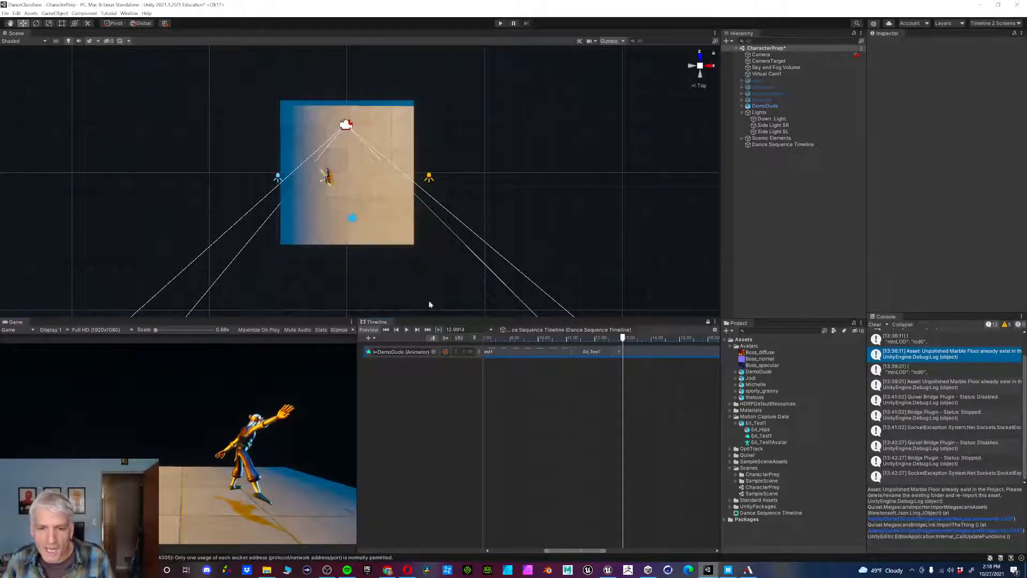
scroll(321, 254, up, 4)
alt+drag(312, 252, 444, 69)
click(501, 340)
drag(501, 341, 500, 341)
alt+drag(471, 284, 332, 284)
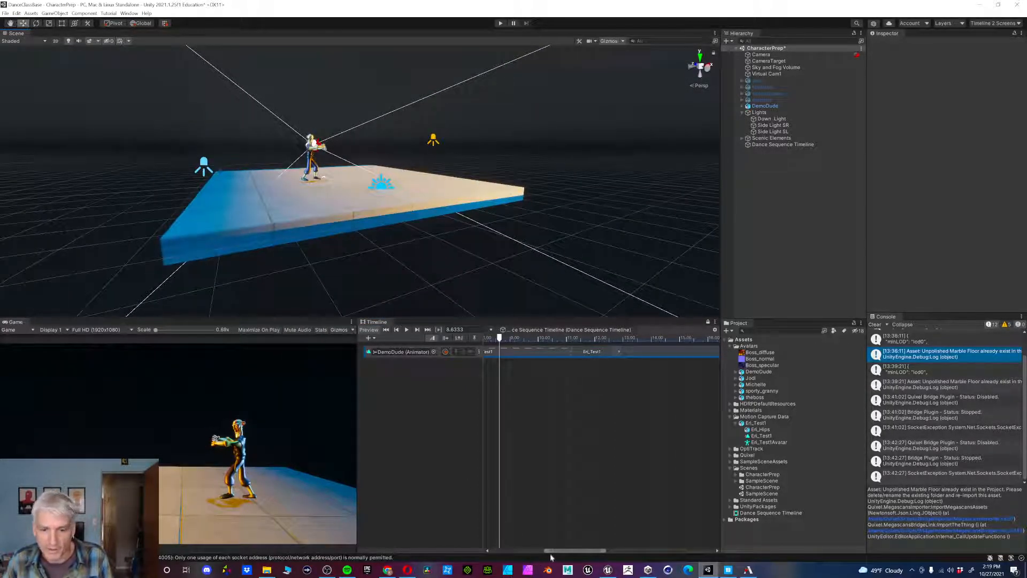
drag(548, 551, 490, 550)
drag(516, 338, 571, 342)
alt+drag(429, 236, 623, 236)
scroll(406, 240, up, 5)
Match the slowed clip's offsets to the previous clip again and check the character's height from the side.
click(617, 354)
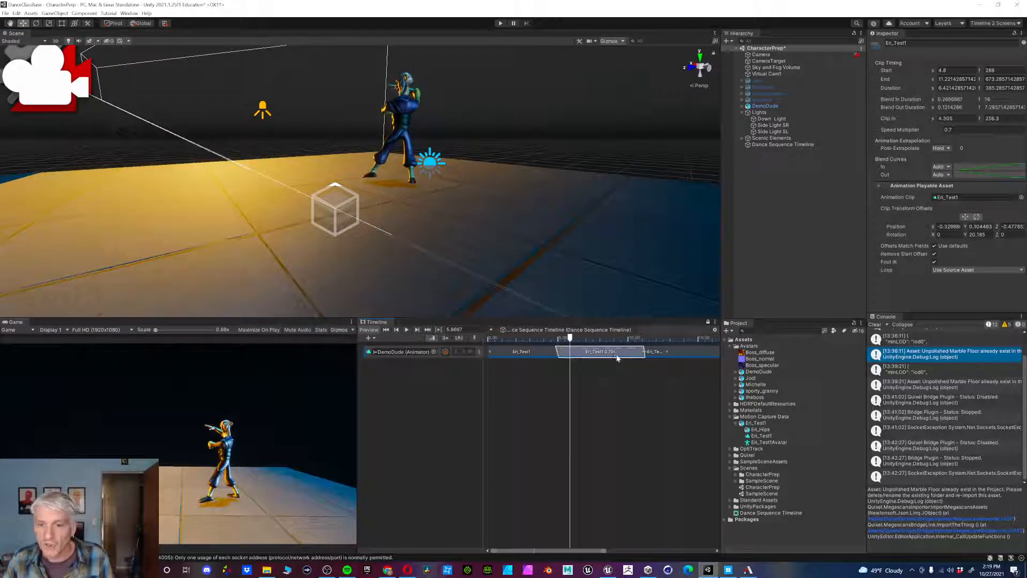
right_click(617, 358)
alt+drag(489, 233, 357, 248)
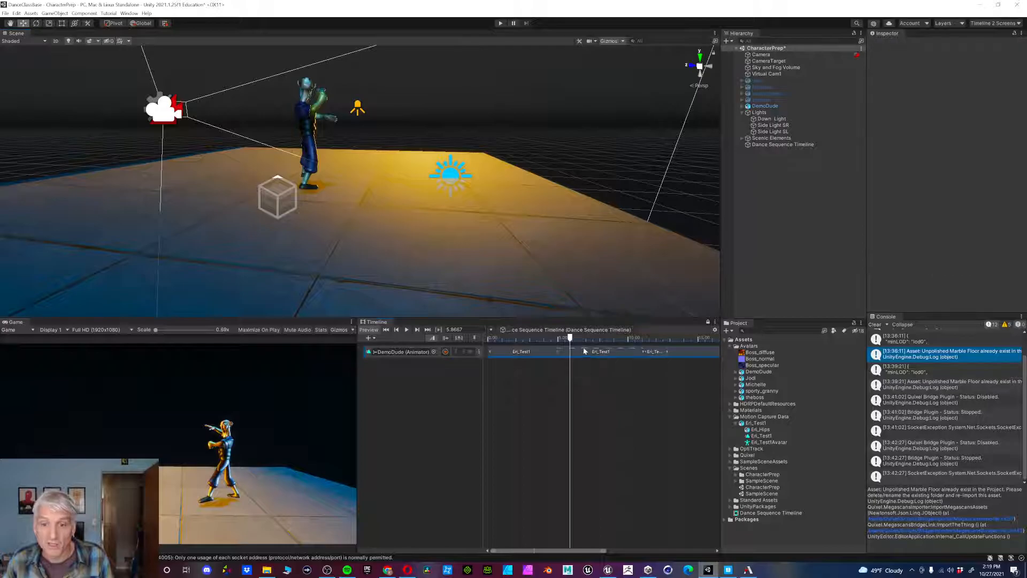
right_click(609, 355)
click(646, 440)
mouse_move(353, 149)
alt+mouse_down()
mouse_move(312, 155)
mouse_move(383, 145)
mouse_move(336, 158)
alt+mouse_up()
click(614, 411)
Lower the slowed clip's transform offset to a Y position of about 0.03 and scrub to the clip's end.
click(598, 353)
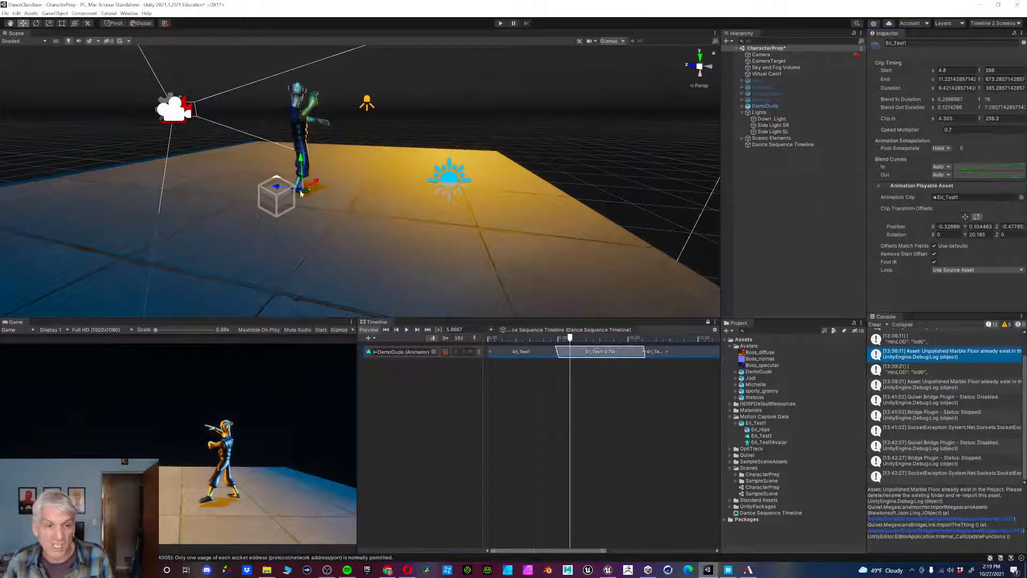
scroll(301, 194, up, 4)
alt+drag(335, 217, 470, 186)
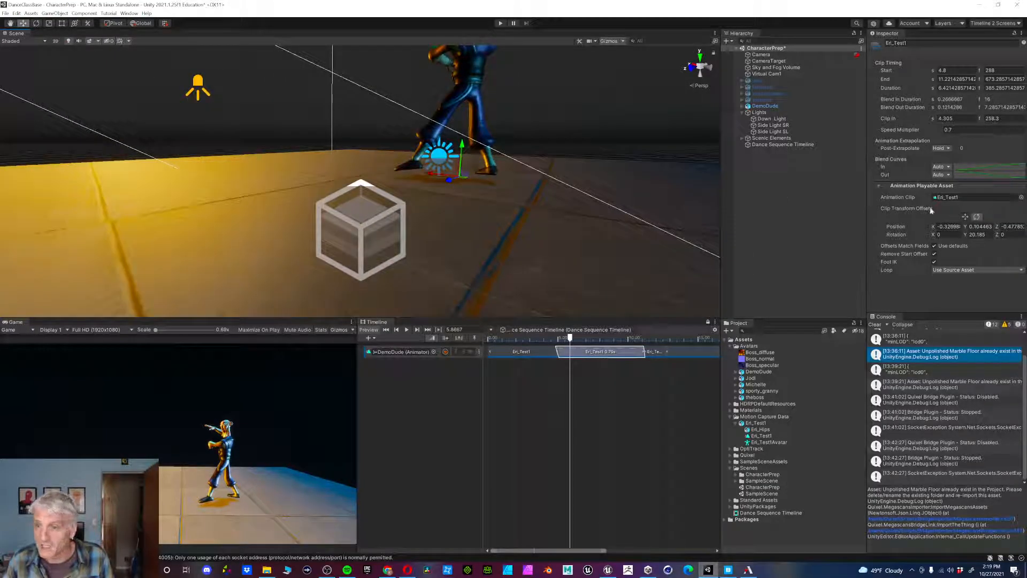
drag(463, 149, 462, 155)
drag(573, 338, 644, 350)
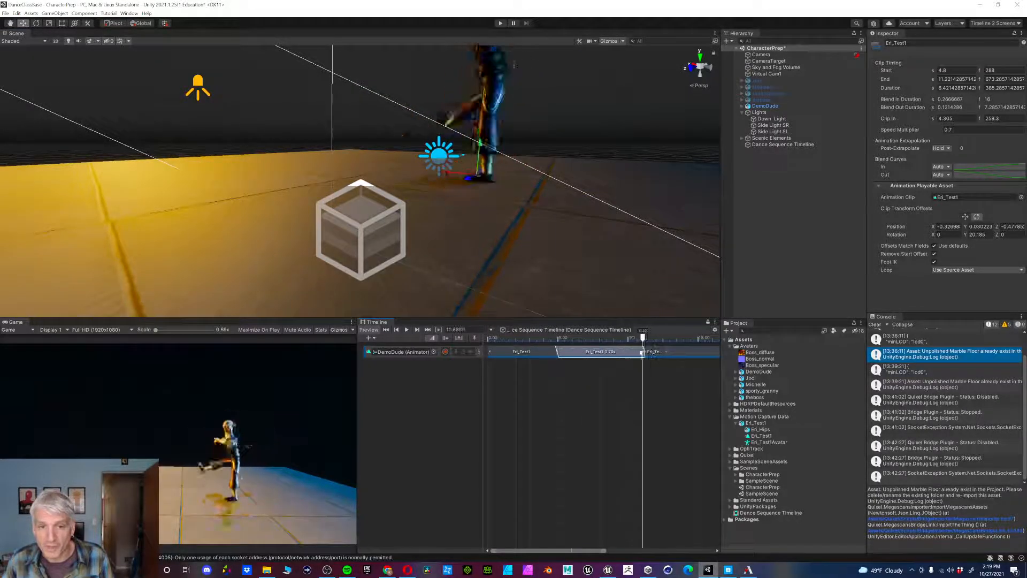
Match the last two clips' offsets to the previous clip again and scrub to about 11.97 seconds.
scroll(658, 386, down, 1)
scroll(645, 415, down, 2)
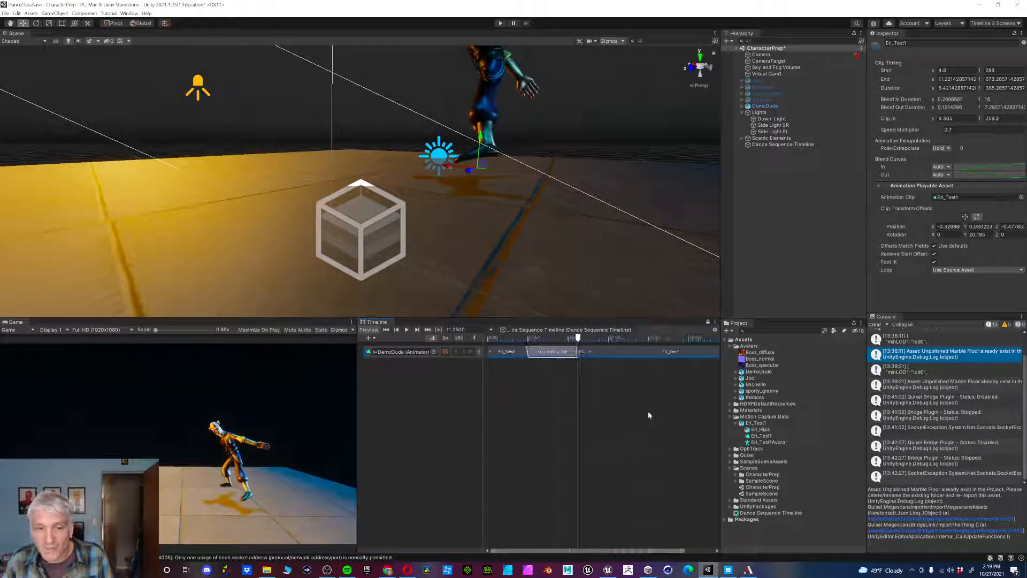
click(569, 351)
shift+click(588, 353)
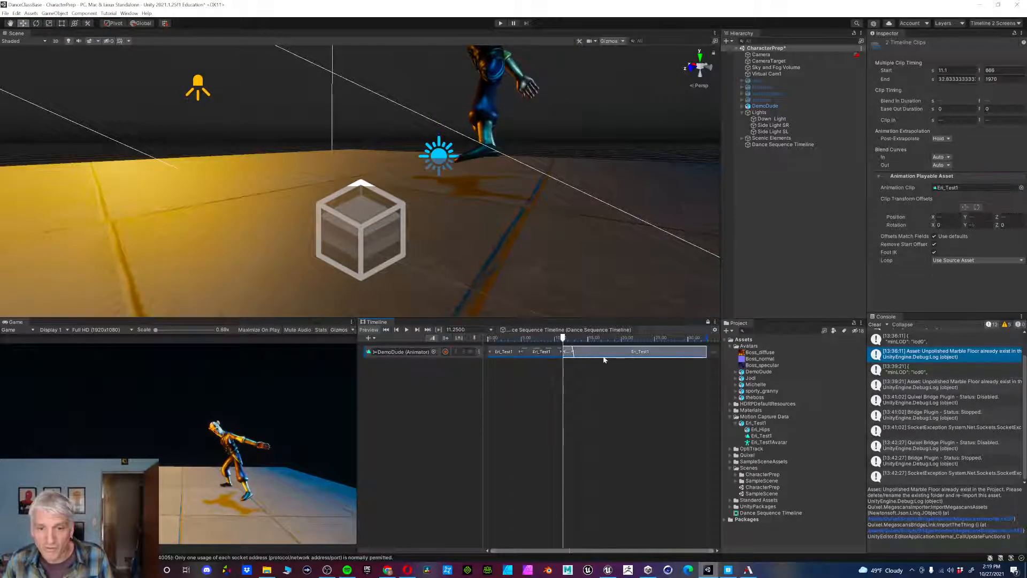
right_click(617, 353)
click(651, 431)
drag(563, 339, 568, 341)
Lower the short third clip's transform offset to a Y position of about 0.056.
click(567, 357)
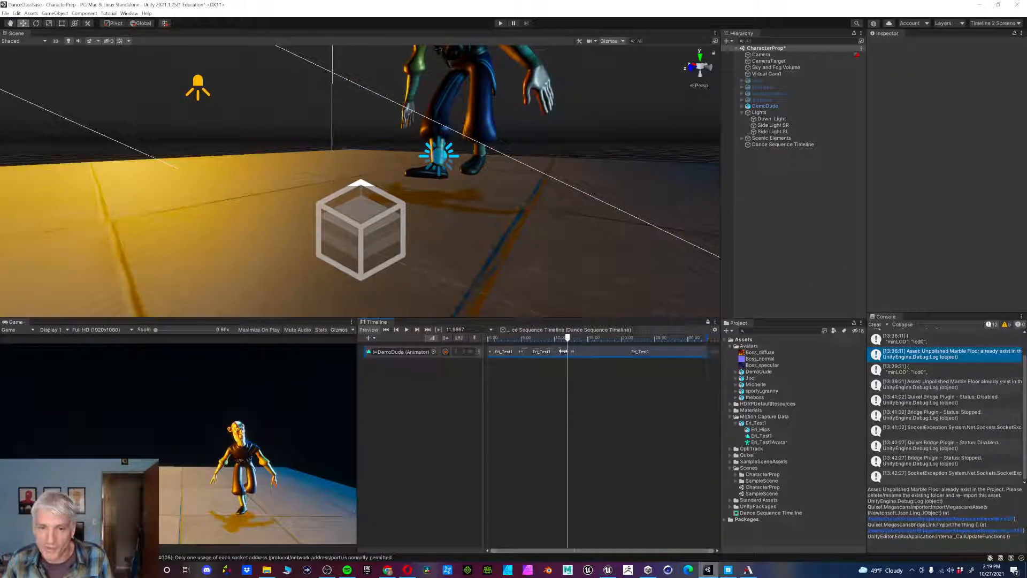
click(569, 352)
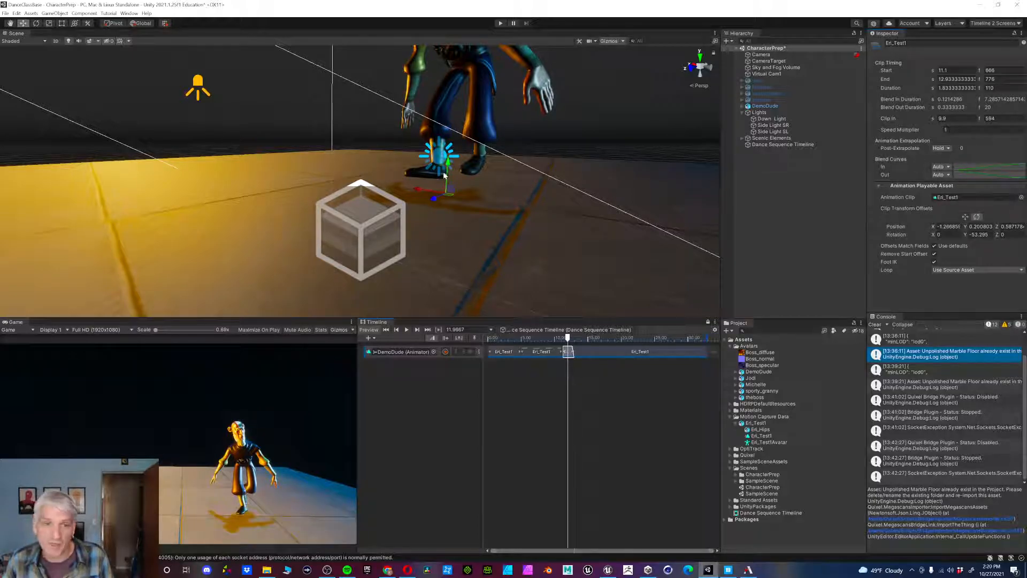
drag(450, 166, 448, 184)
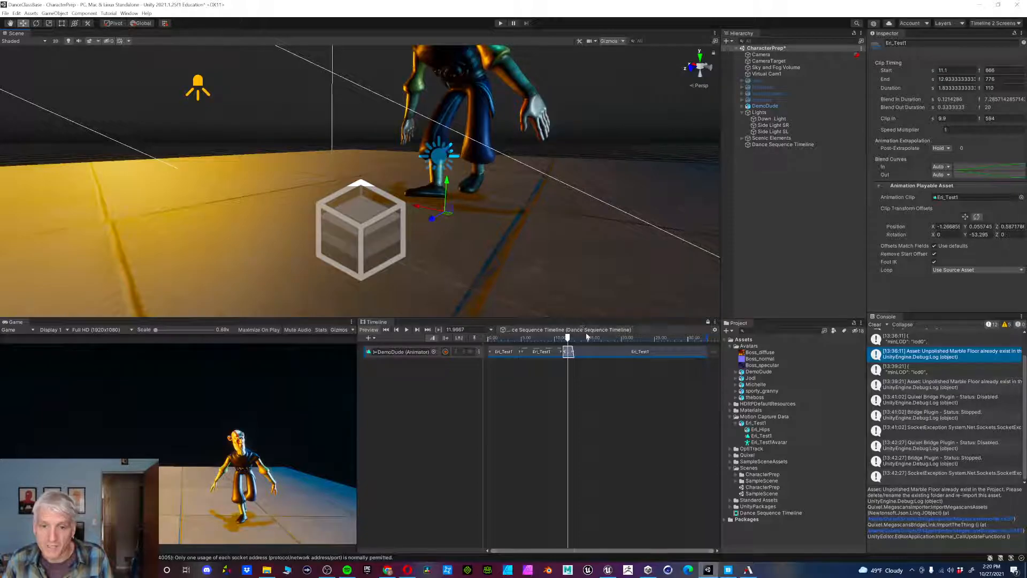
Match the last clip's offsets to the previous clip and scrub to about 15.58 seconds.
right_click(636, 352)
click(679, 438)
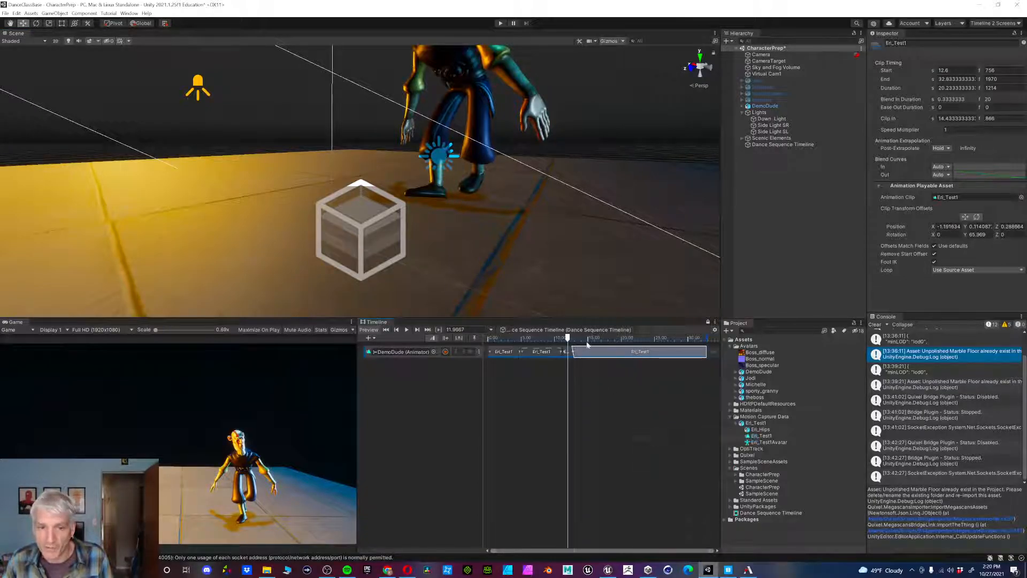
drag(568, 337, 592, 348)
Lower the last clip's transform offset to a Y position of about 0.04 and scrub slightly forward to check the motion.
scroll(527, 223, down, 6)
alt+drag(527, 222, 269, 200)
scroll(269, 200, up, 8)
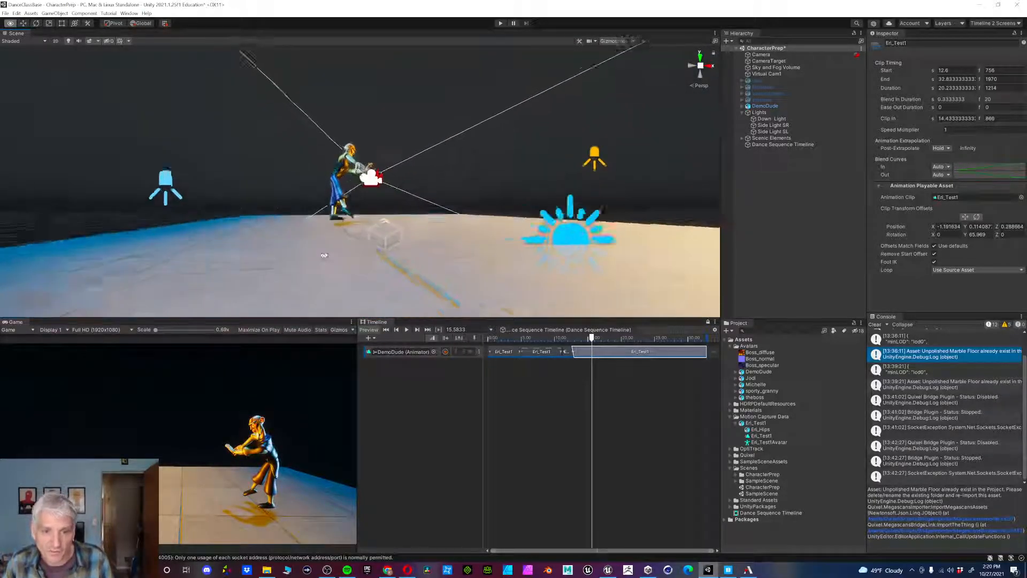
alt+drag(479, 255, 505, 300)
click(617, 359)
click(626, 353)
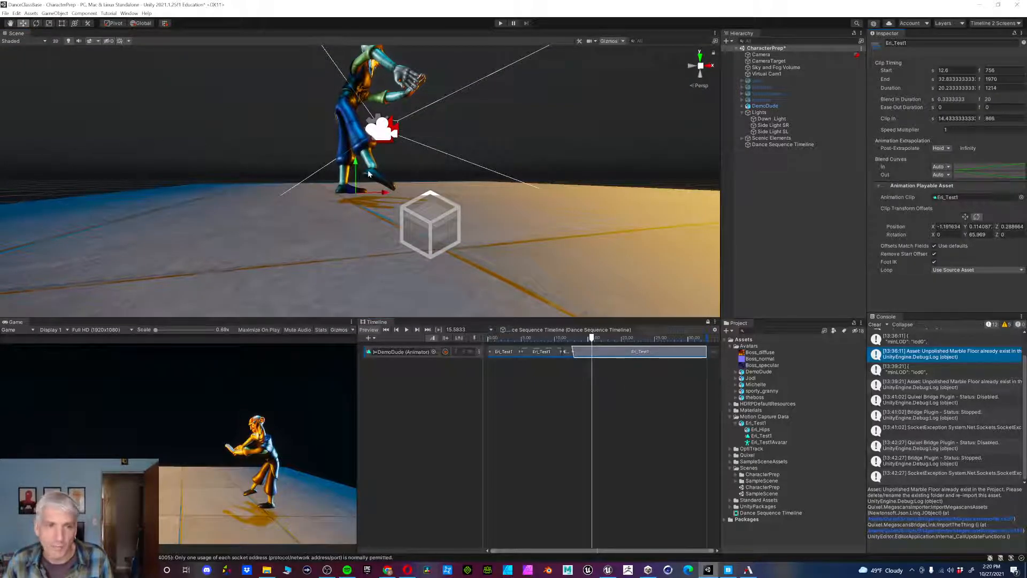
drag(353, 168, 354, 176)
scroll(328, 231, down, 5)
alt+drag(328, 230, 583, 272)
mouse_move(593, 340)
mouse_down()
mouse_move(520, 345)
mouse_move(597, 345)
mouse_up()
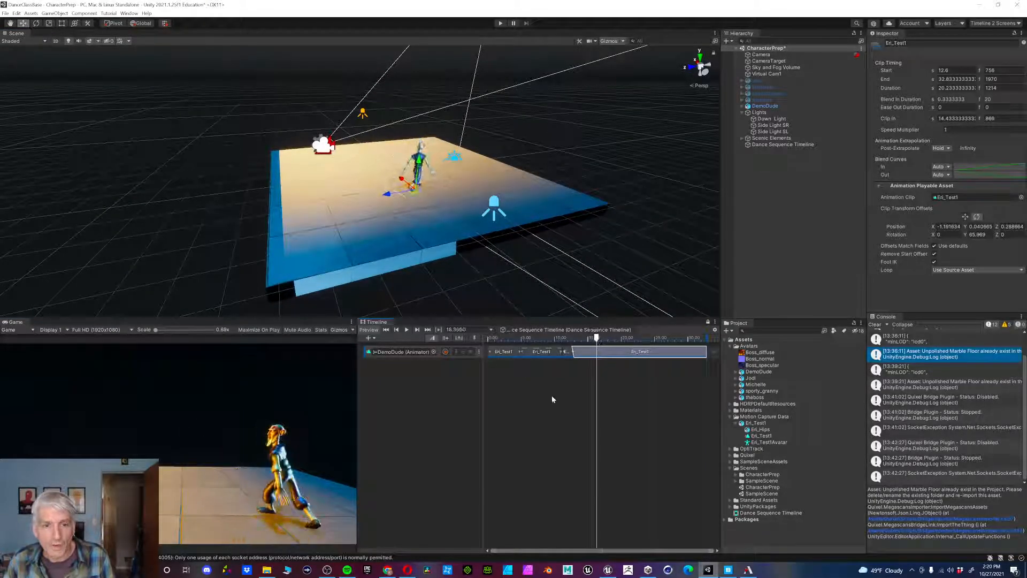